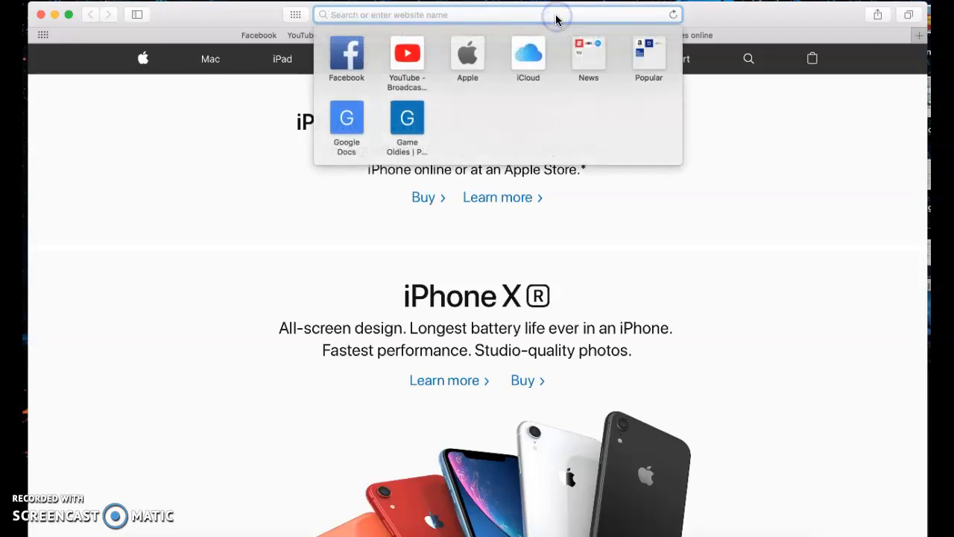
text(http)
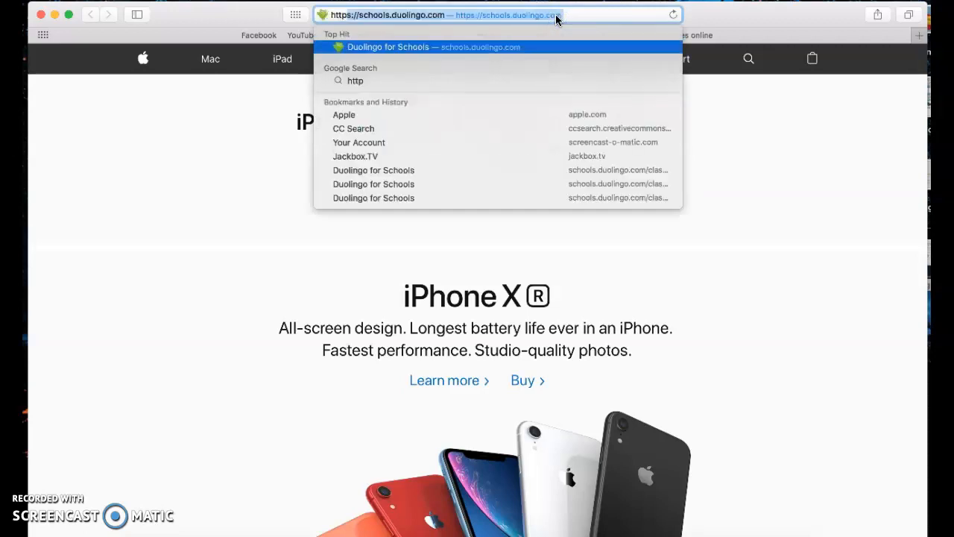
text(s://)
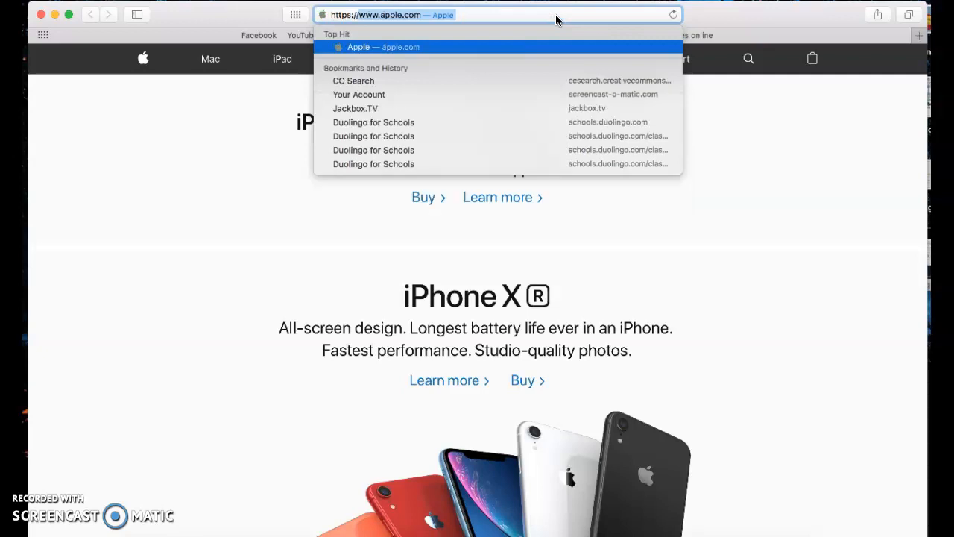
text(schools.duolingo.com)
Load the Duolingo for Schools site and log out of the teacher account
key(Return)
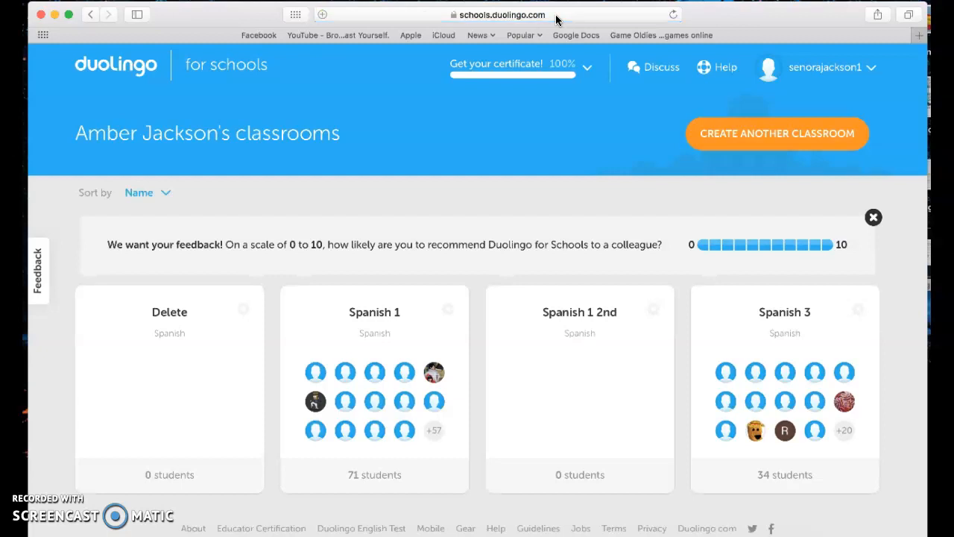
click(869, 73)
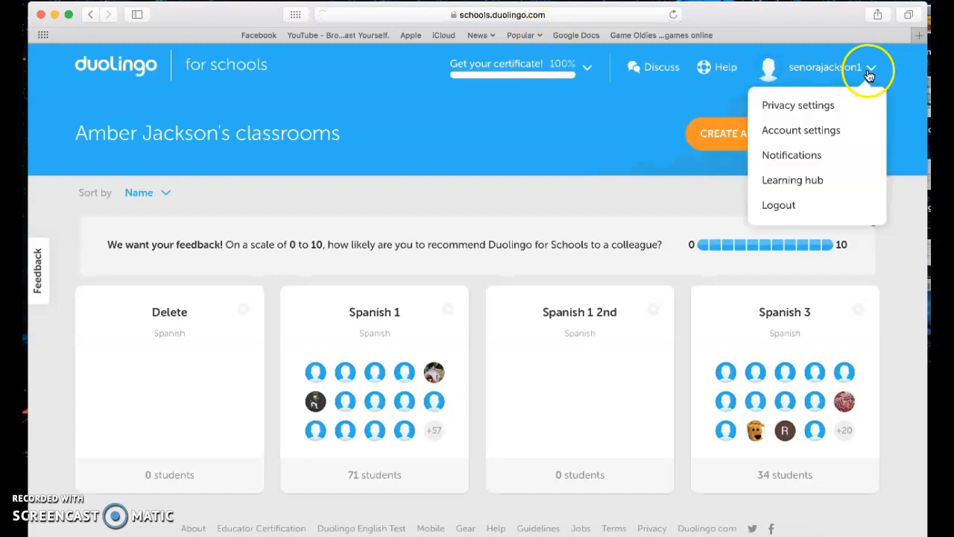
click(798, 206)
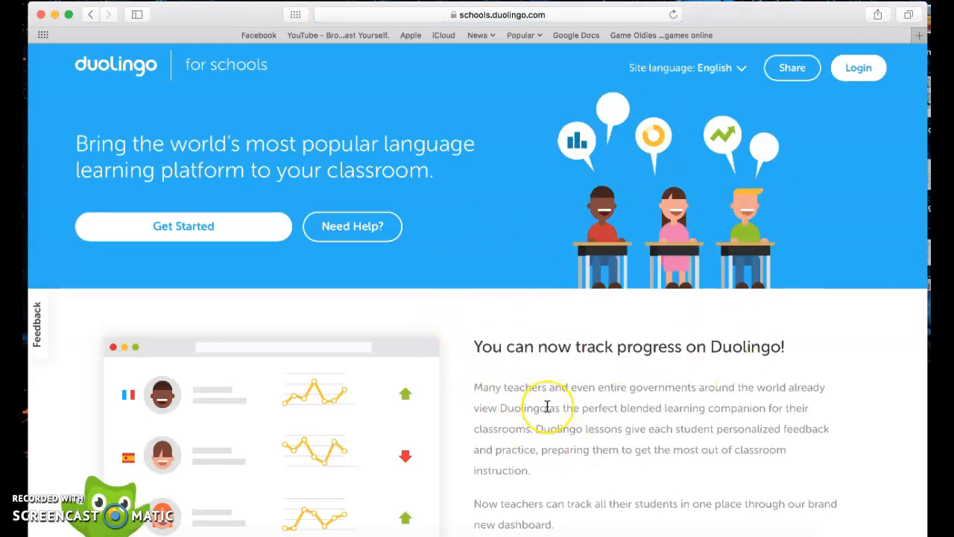
Open the Create account form from the landing page and focus its Full name field
scroll(547, 406, down, 1)
scroll(547, 406, up, 1)
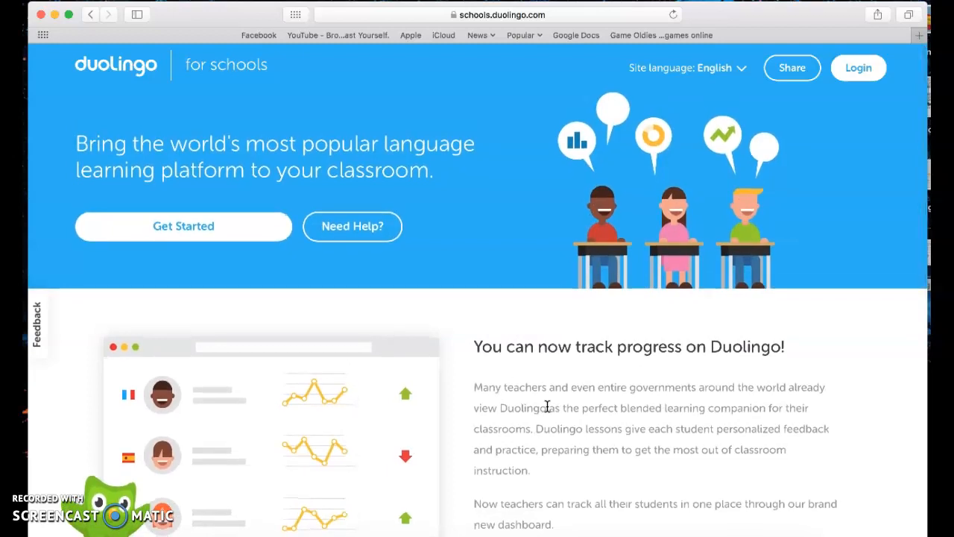
click(247, 233)
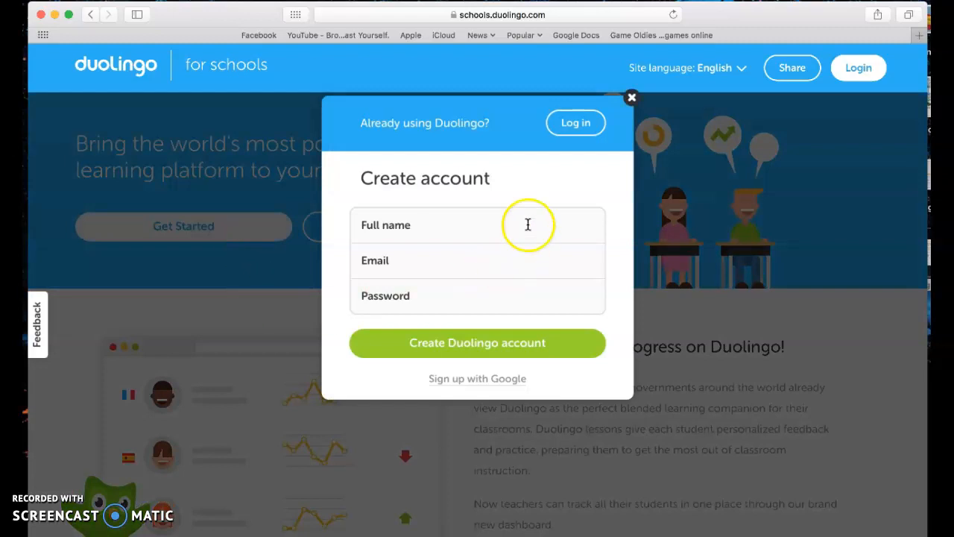
click(448, 245)
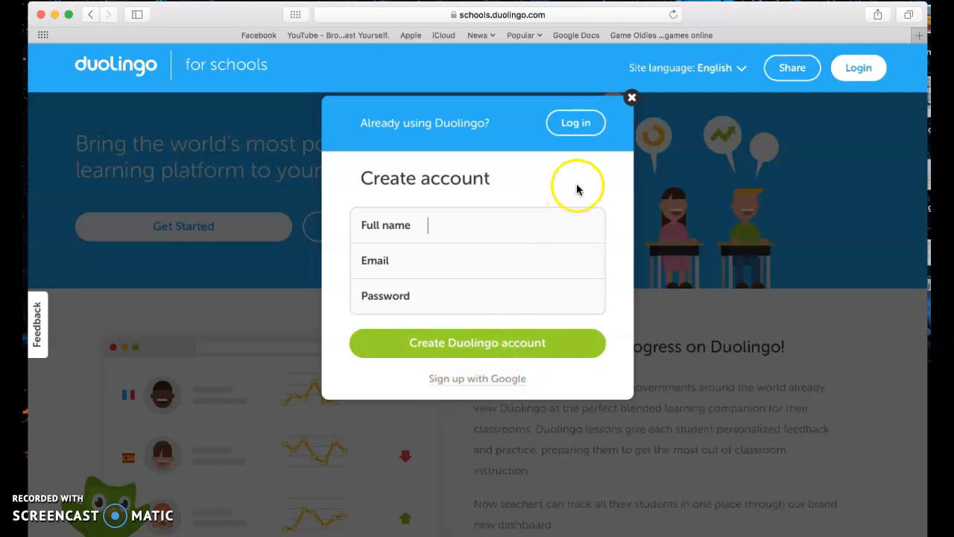
Log in with the teacher's email and password, declining Safari's offer to save the password
click(579, 124)
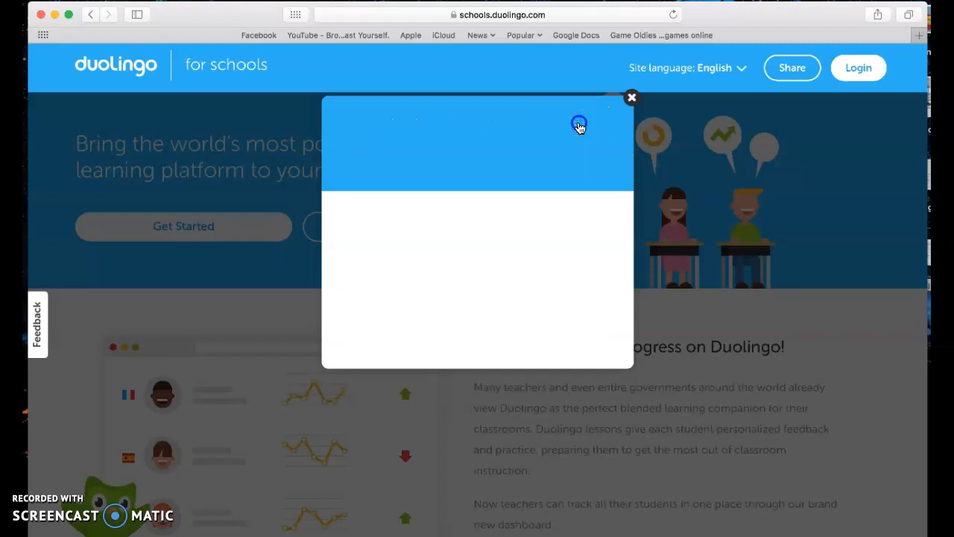
click(505, 162)
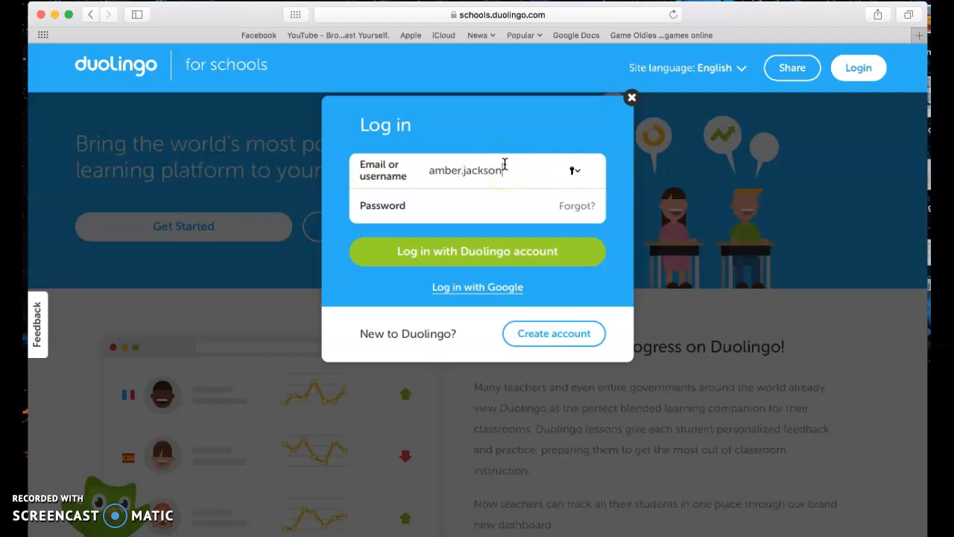
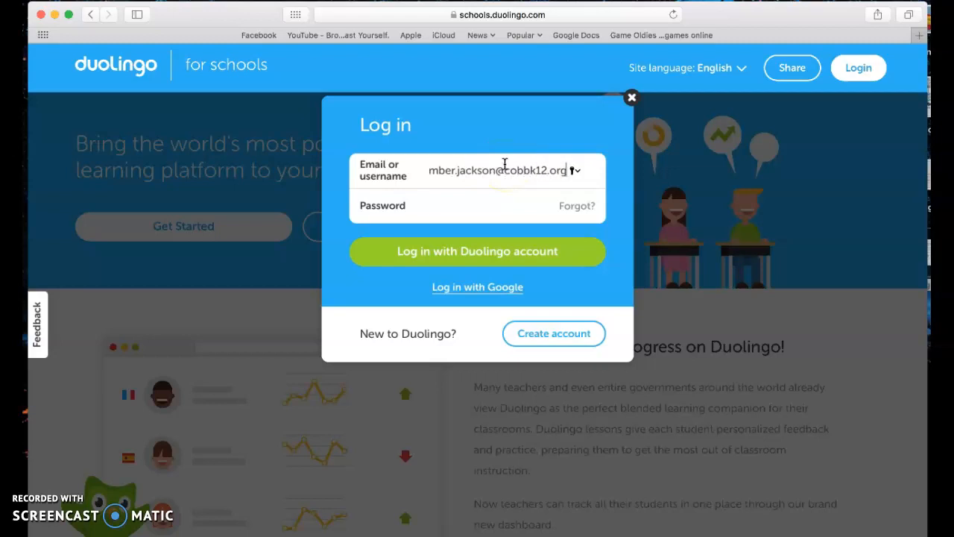
key(Tab)
text(•••••••)
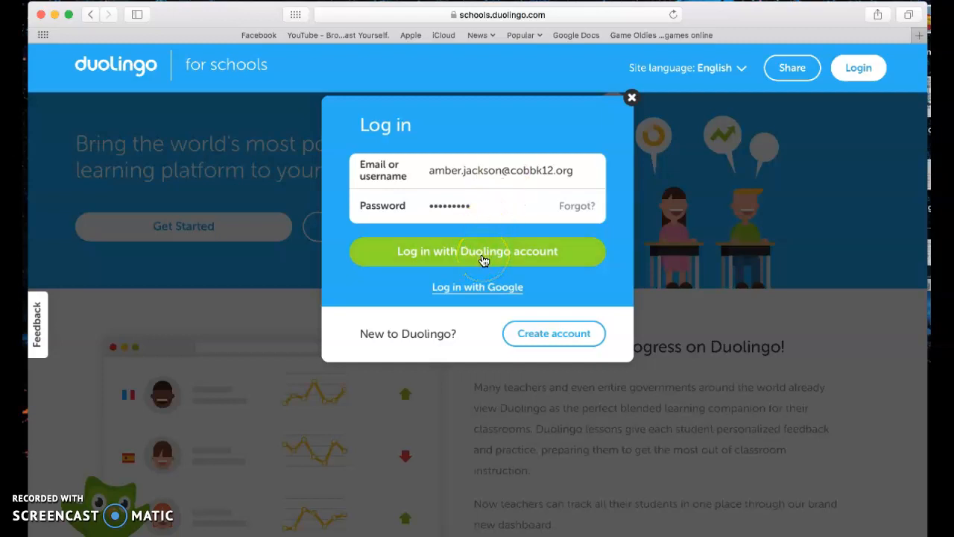
click(483, 260)
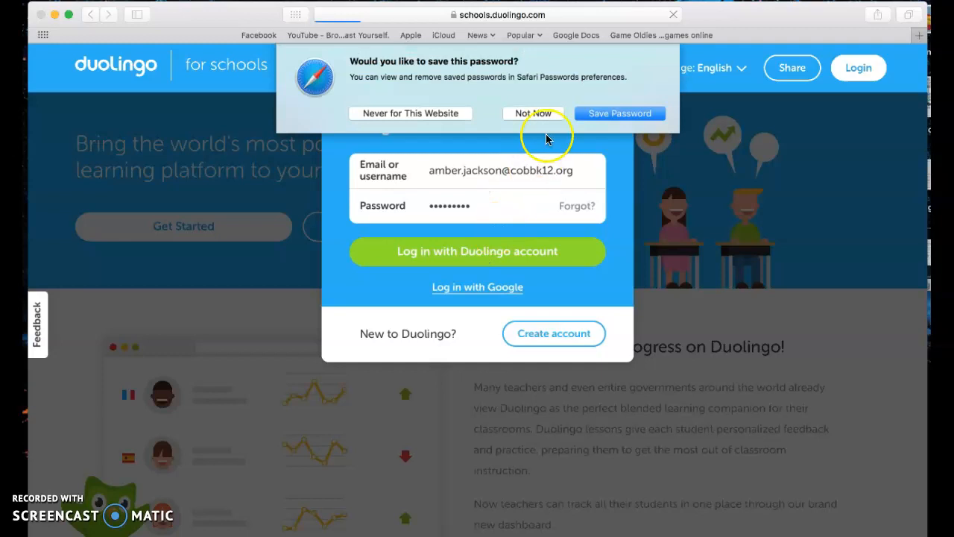
click(547, 113)
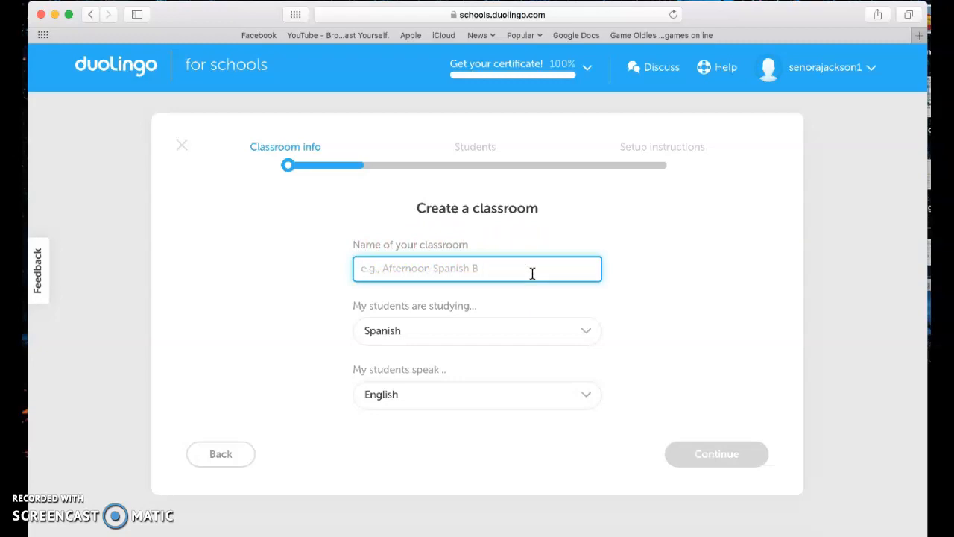
Name the classroom 'Spanish 1 3rd', with Spanish studied and English spoken, and continue
text(Spanish )
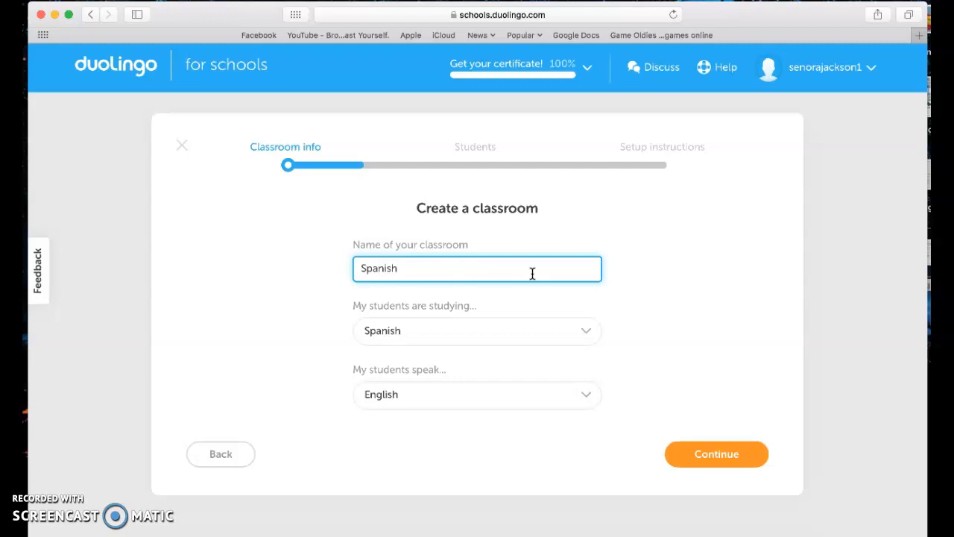
text(1)
key(BackSpace)
text(1 )
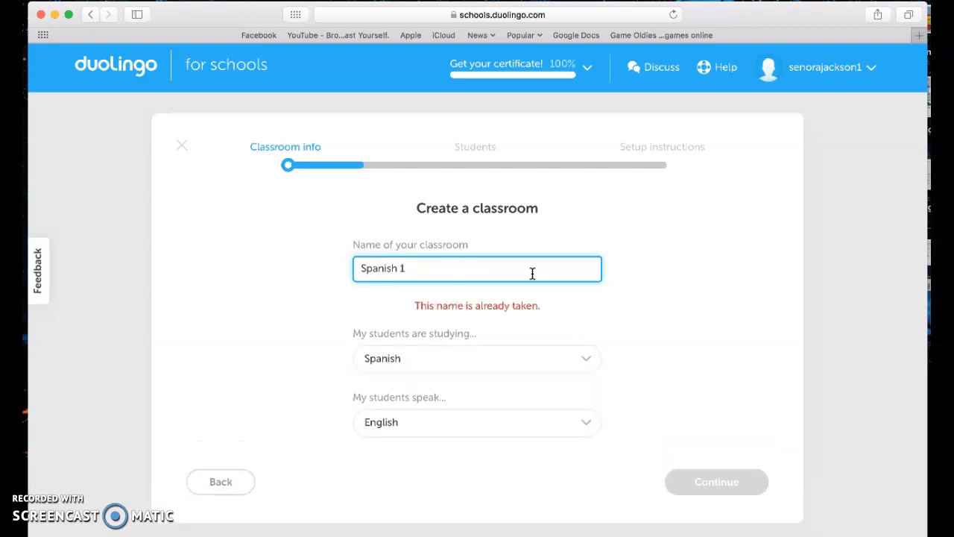
text(3rd)
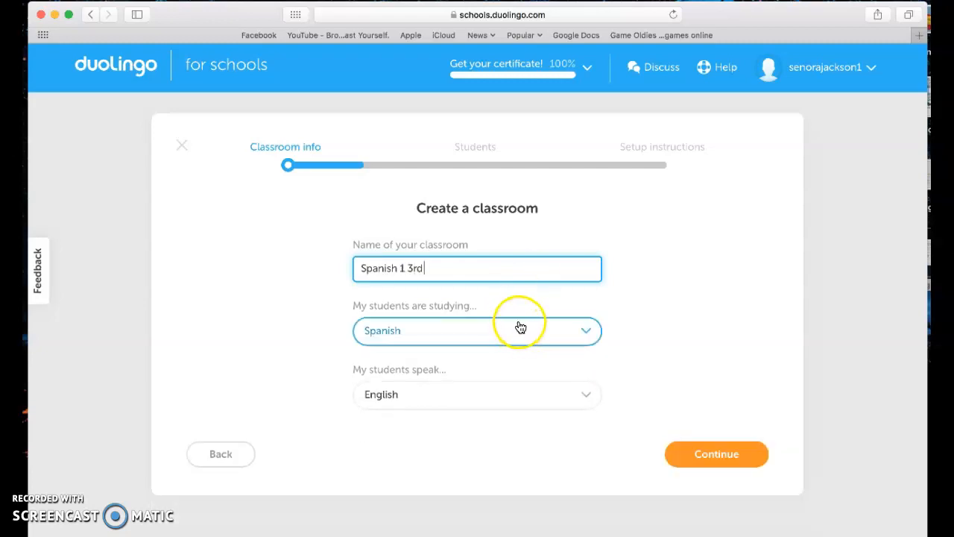
click(522, 339)
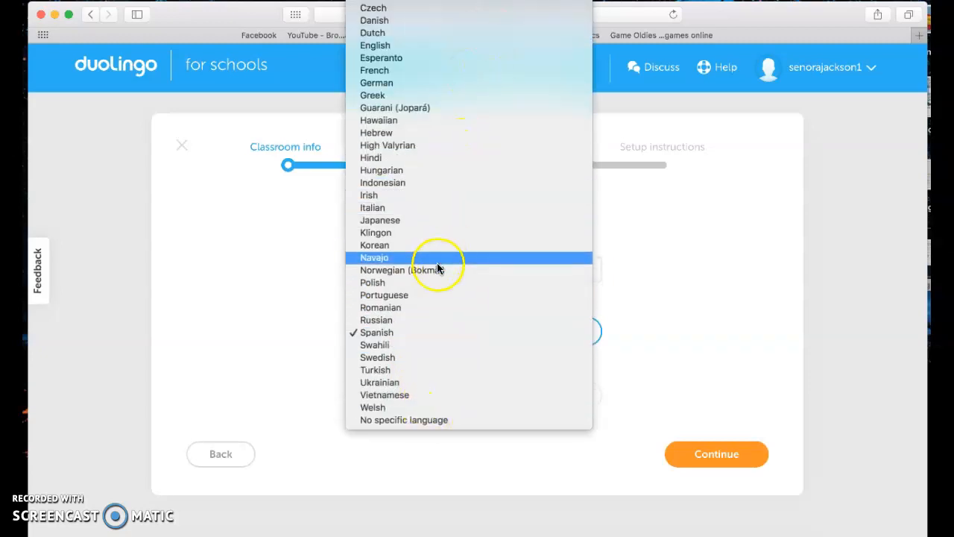
click(439, 331)
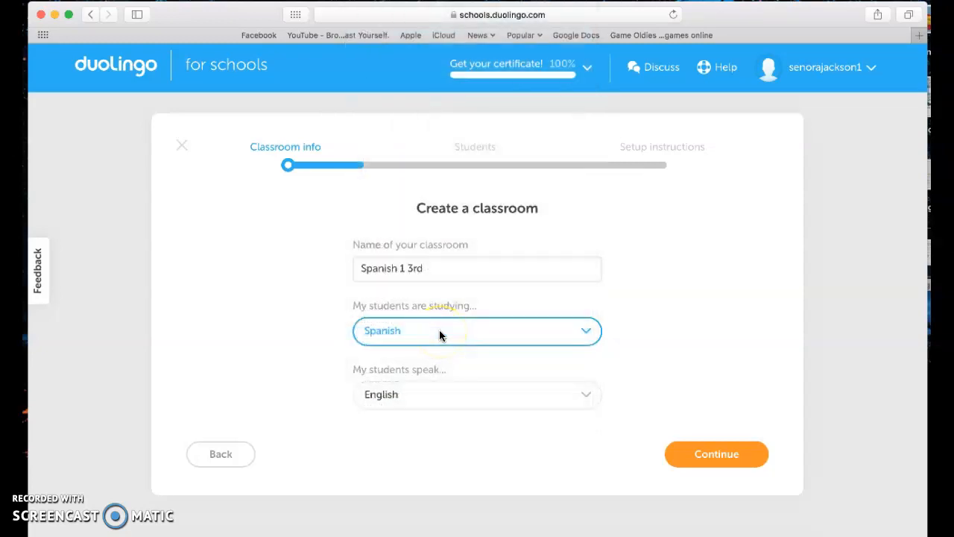
click(510, 401)
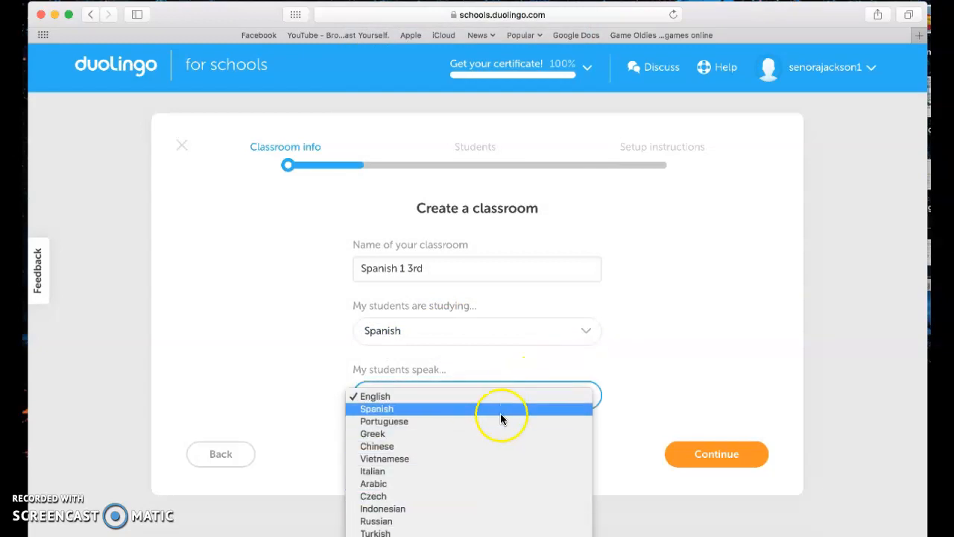
click(512, 396)
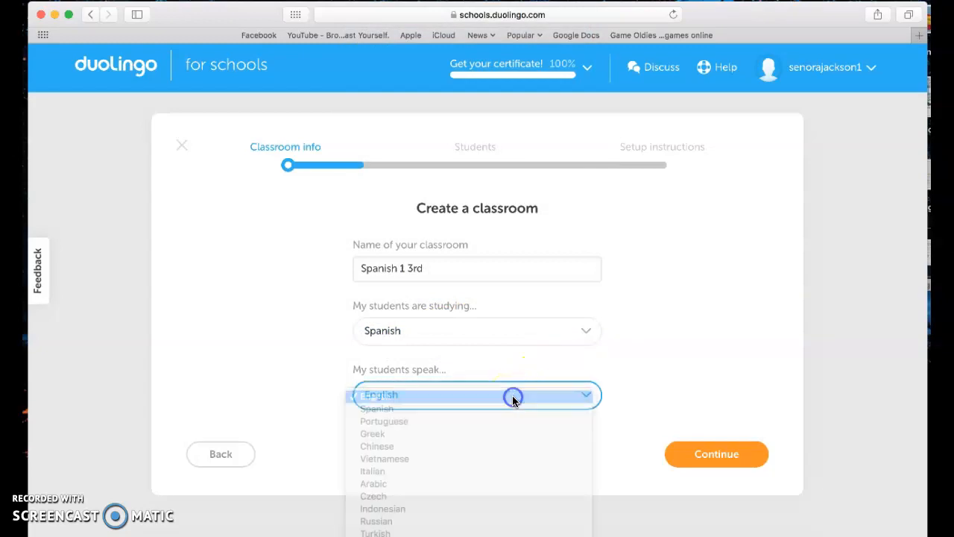
click(714, 455)
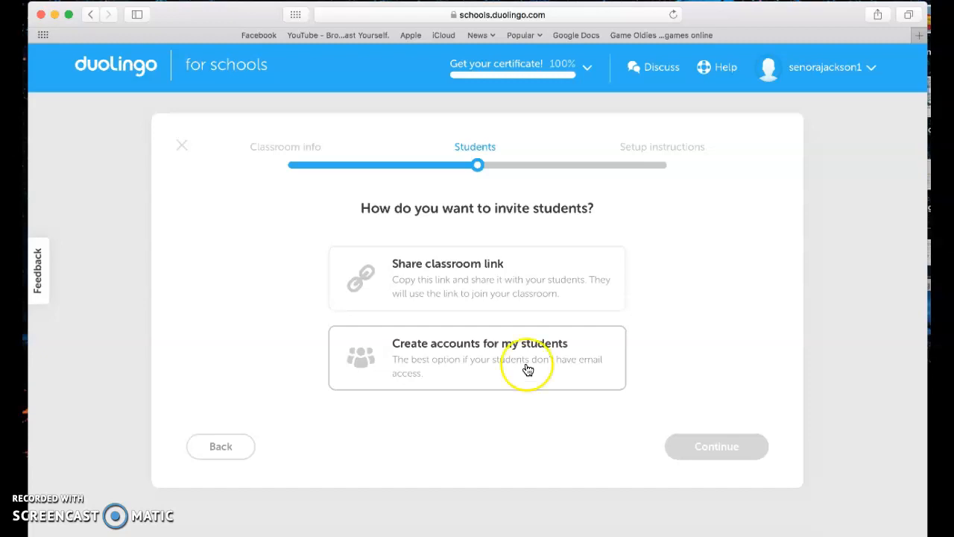
Choose Share classroom link as the invite method to reveal the link and join code
click(526, 296)
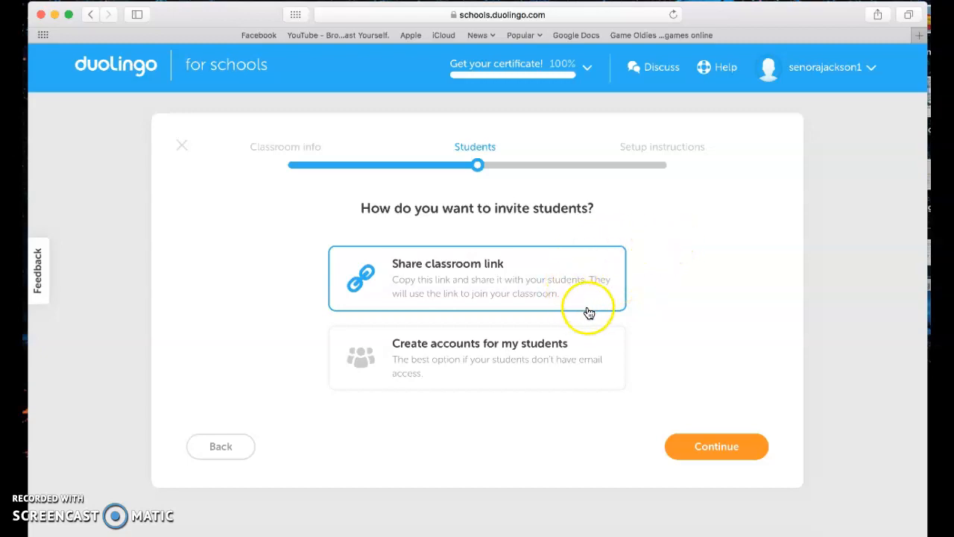
click(719, 446)
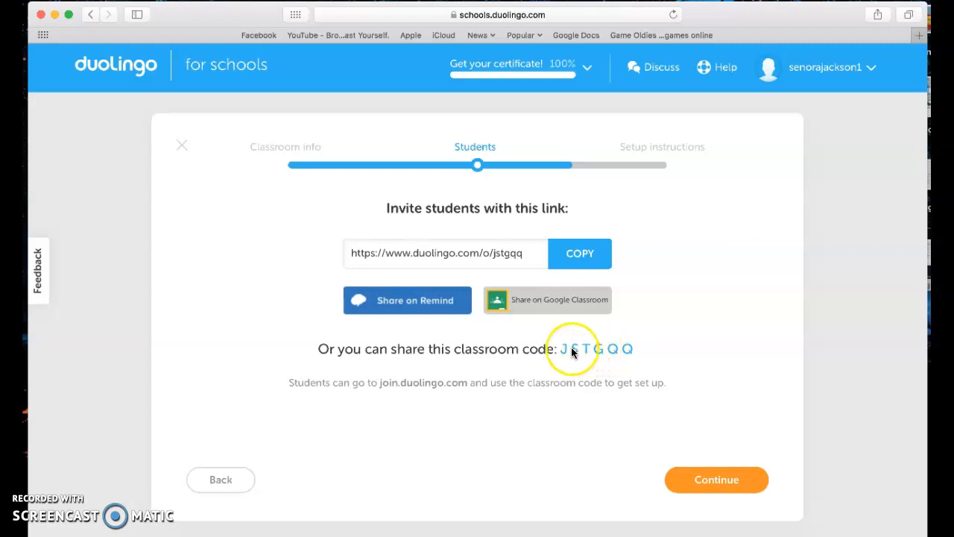
Copy the invite link, advance to Setup instructions, and download the student instructions PDF
click(578, 253)
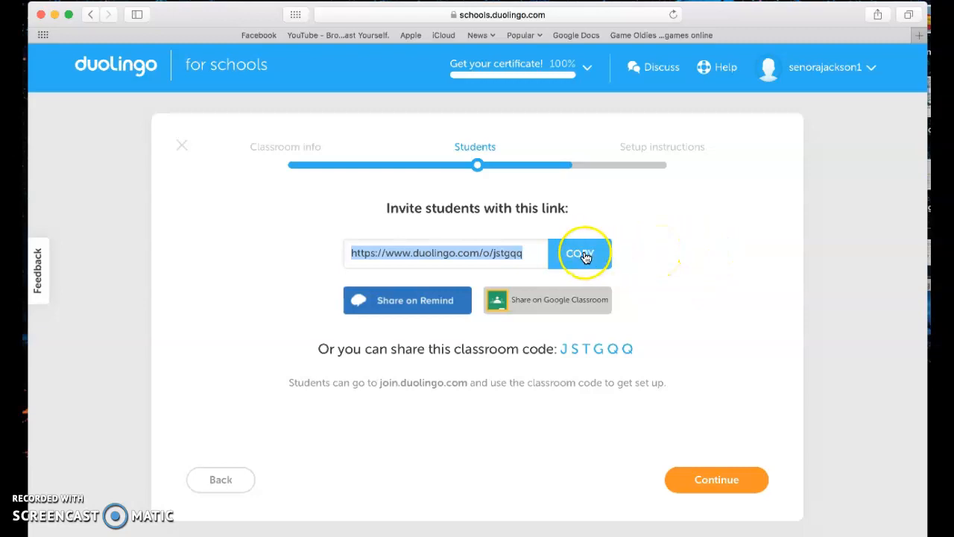
click(723, 486)
click(725, 486)
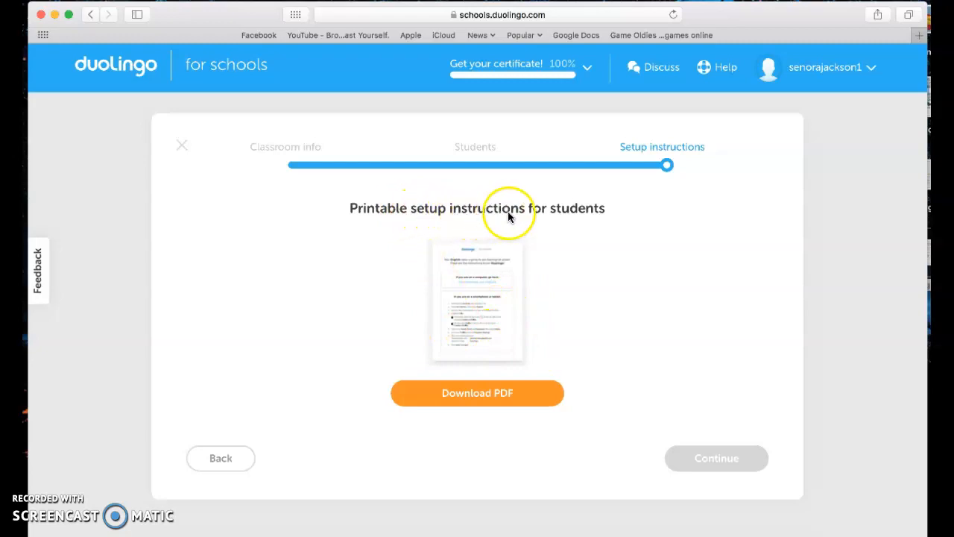
click(496, 395)
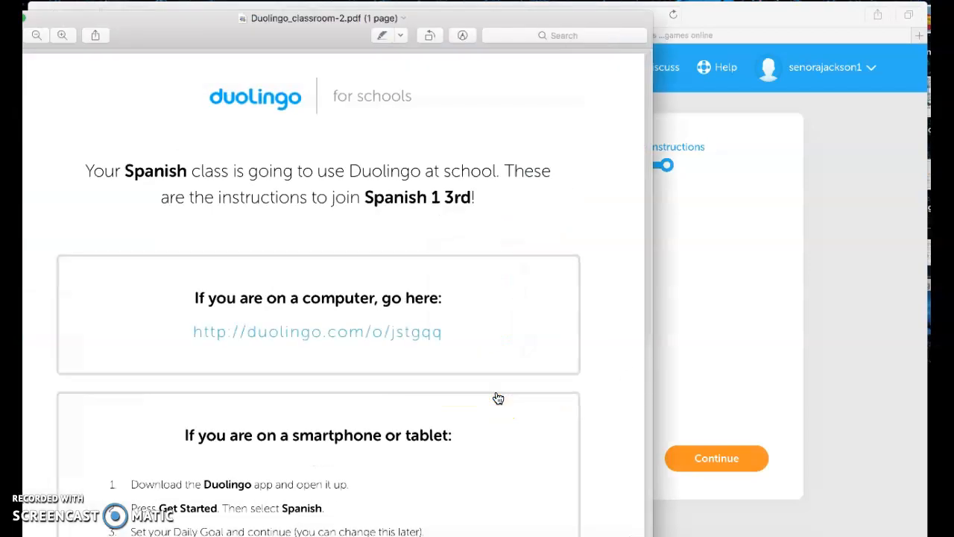
Shift the PDF window right, scroll through the joining instructions, then minimize Preview
drag(234, 27, 308, 26)
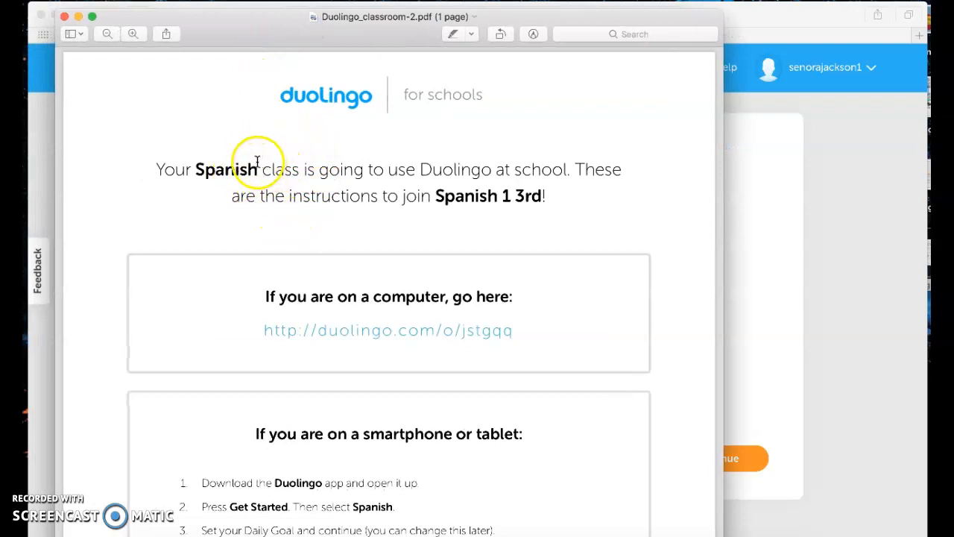
drag(247, 28, 271, 30)
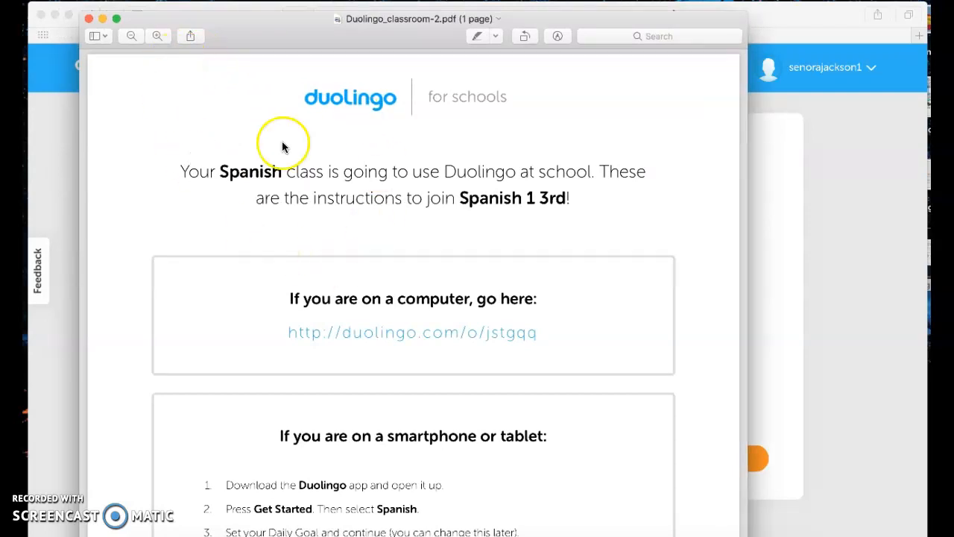
scroll(289, 347, down, 5)
scroll(289, 347, down, 2)
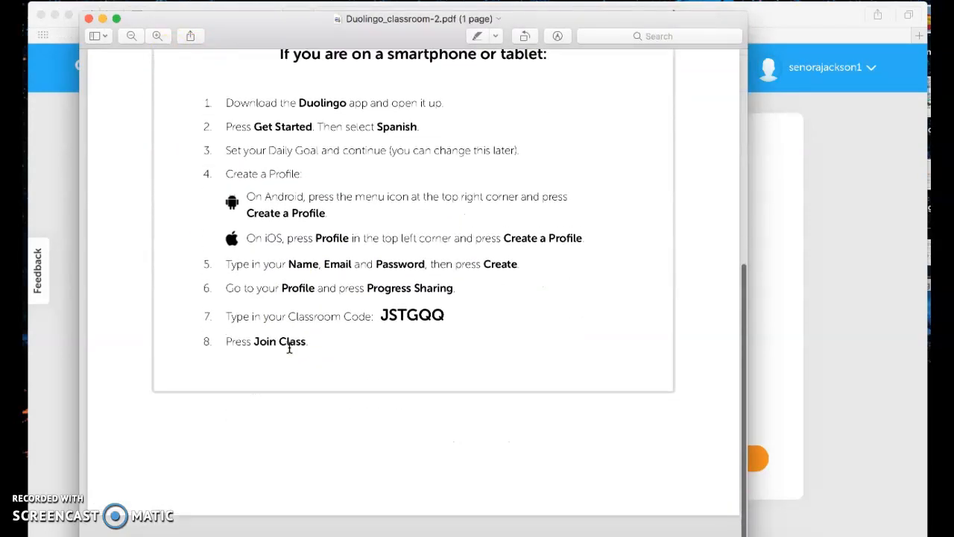
scroll(289, 348, up, 6)
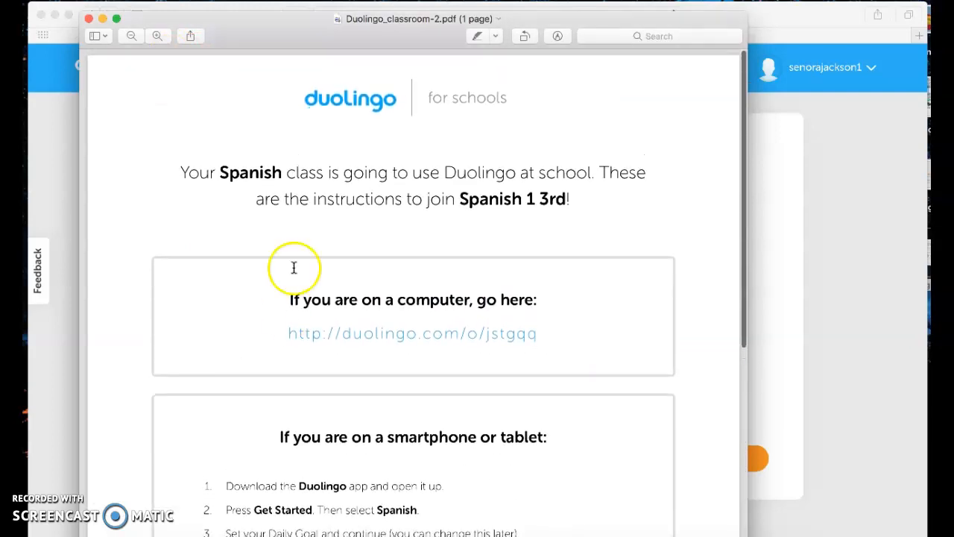
scroll(311, 291, down, 5)
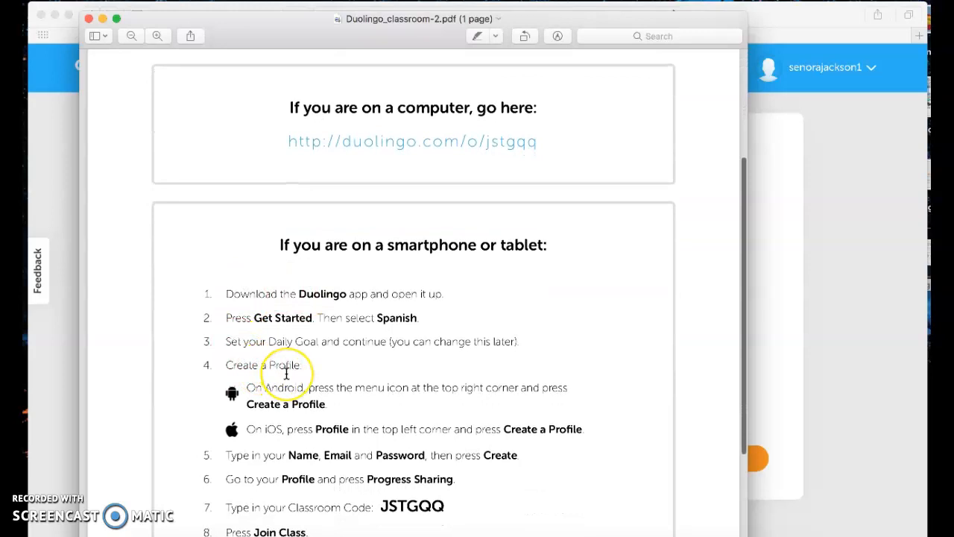
scroll(276, 369, down, 3)
scroll(286, 372, up, 8)
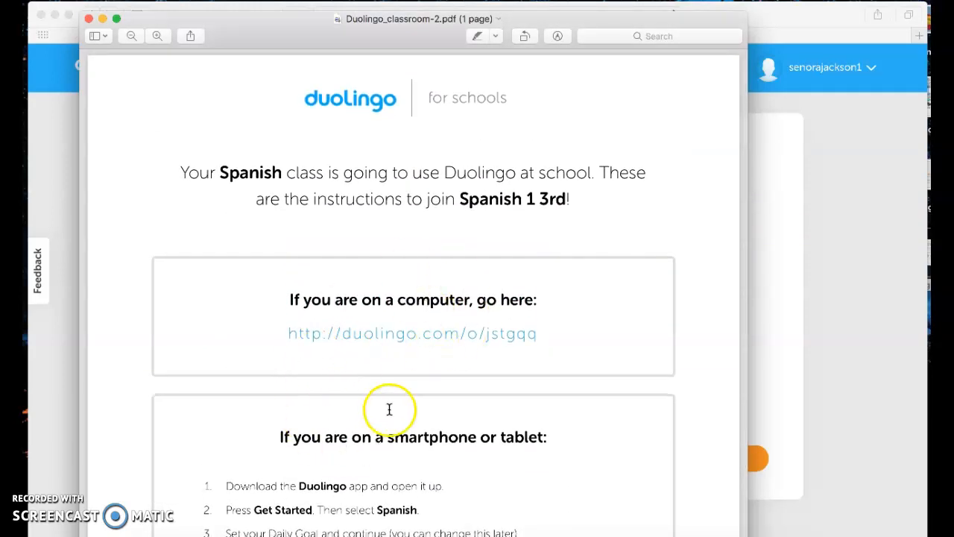
scroll(406, 399, down, 8)
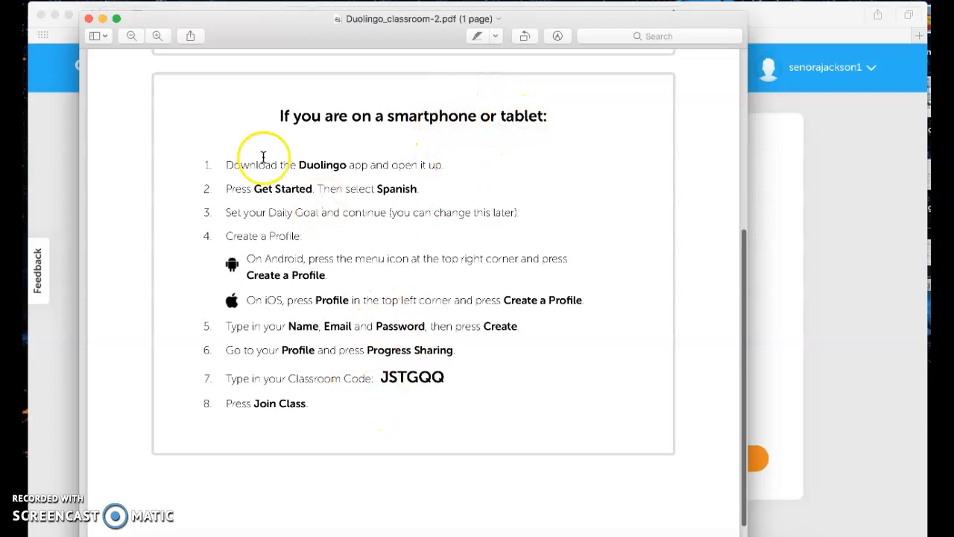
click(101, 18)
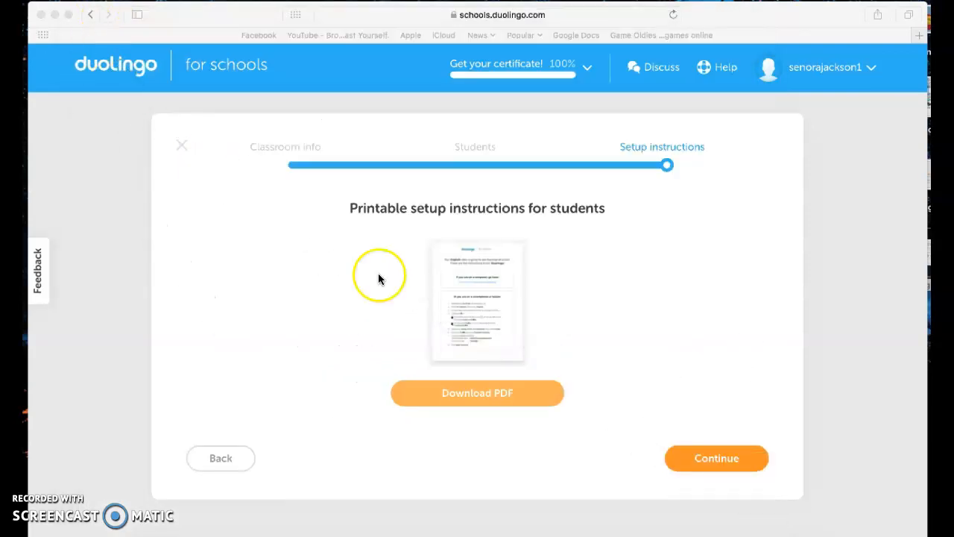
Complete the setup wizard and switch to the Spanish 1 3rd classroom's Assignments view
click(711, 462)
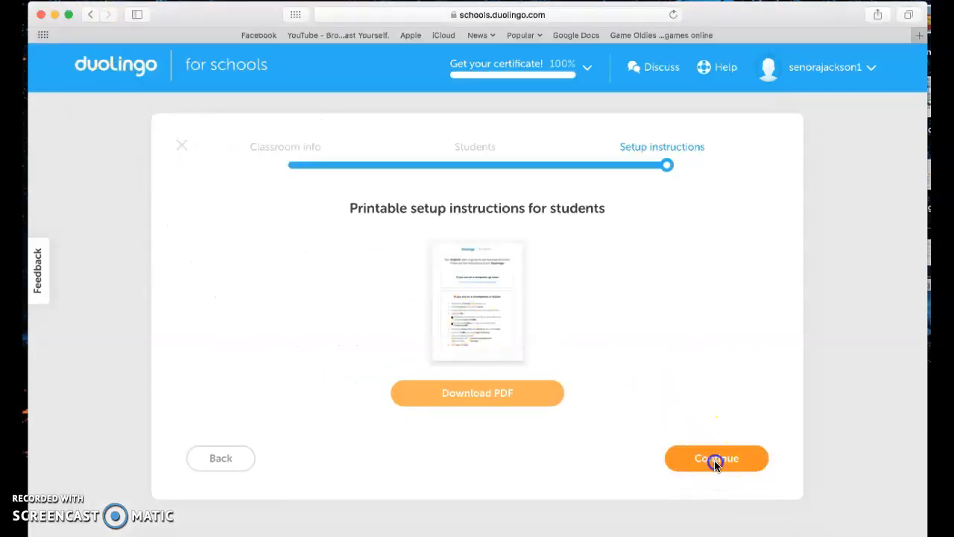
click(723, 460)
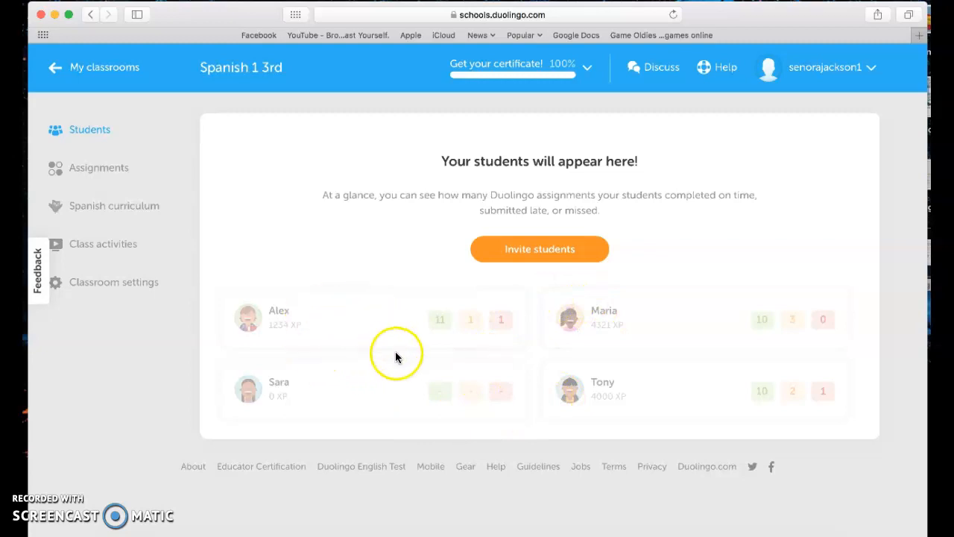
click(117, 172)
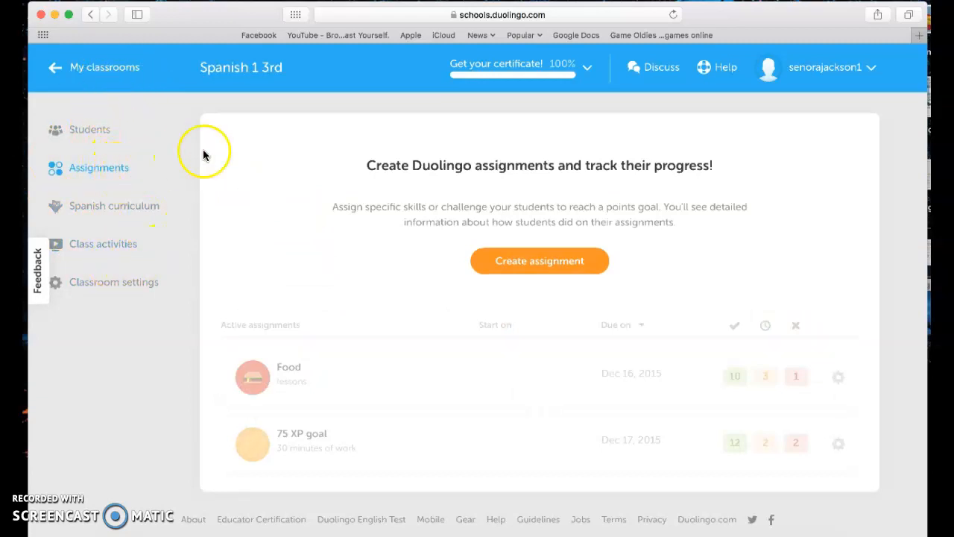
Start a new assignment for Spanish 1 3rd from its Assignments page
click(526, 269)
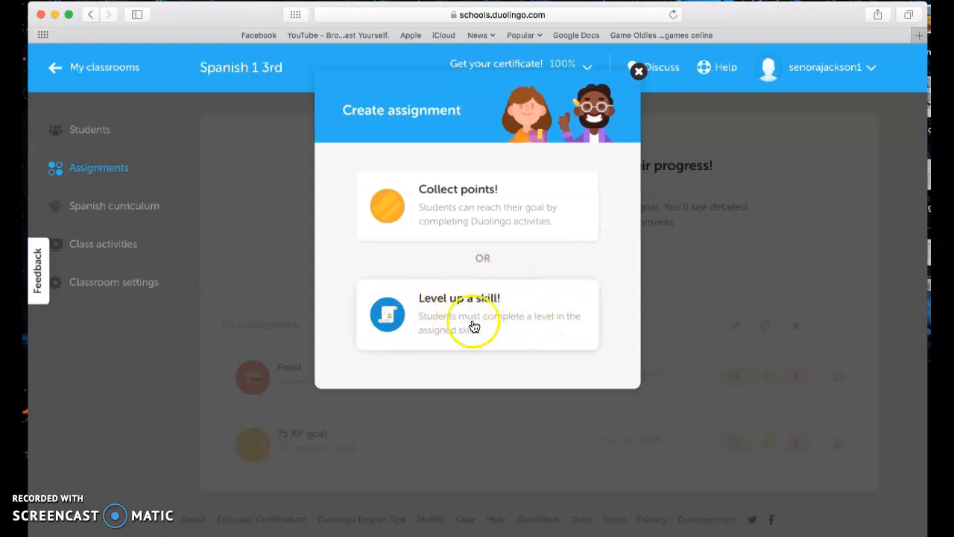
Make the assignment a Collect points goal of 100 XP, starting July 19
click(461, 213)
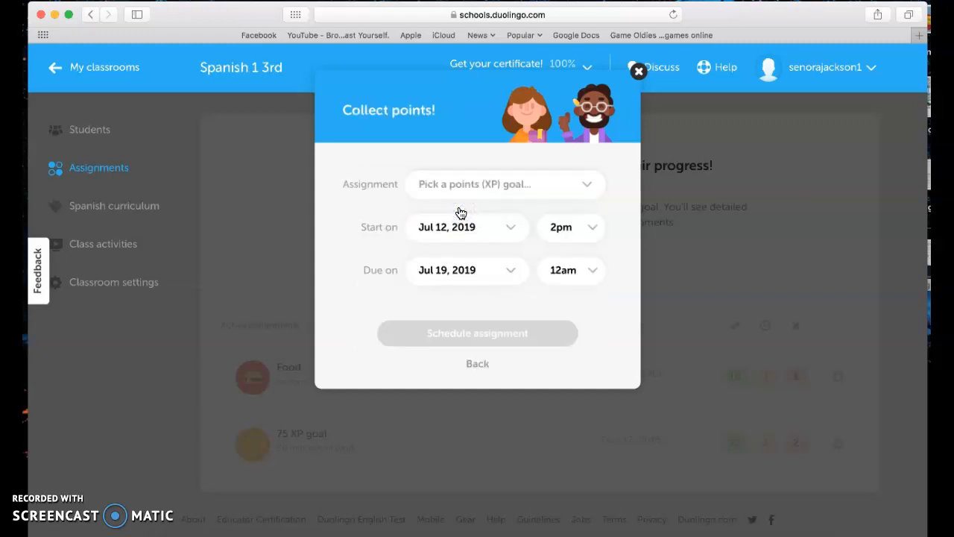
click(588, 187)
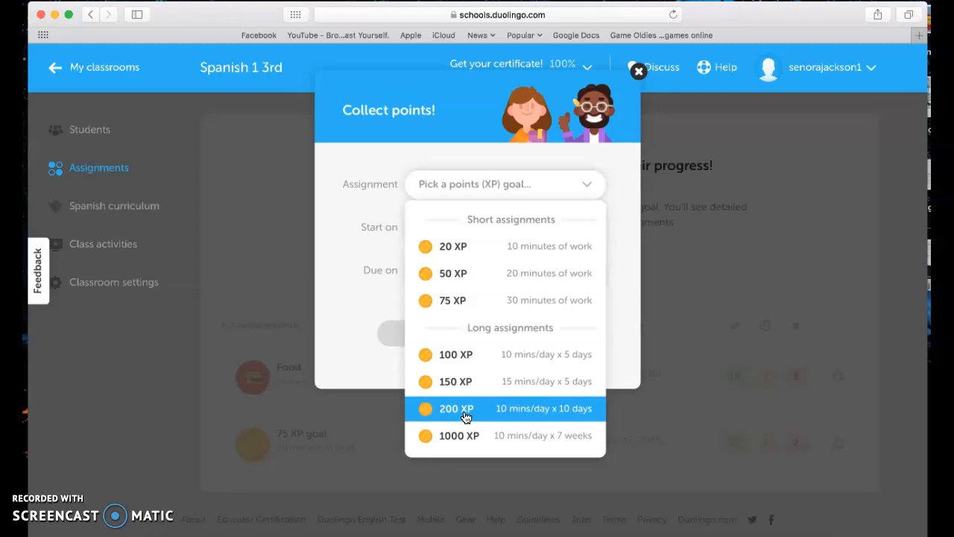
click(527, 363)
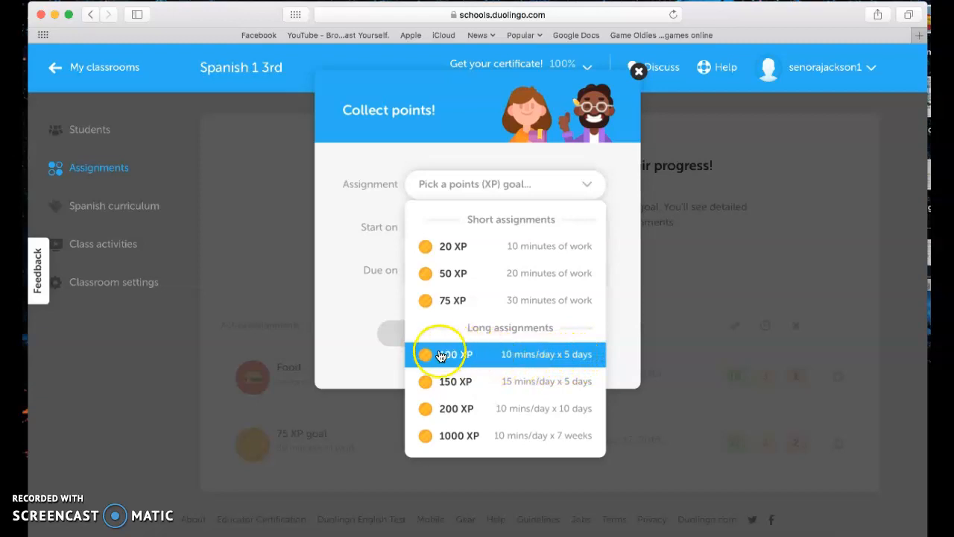
click(494, 360)
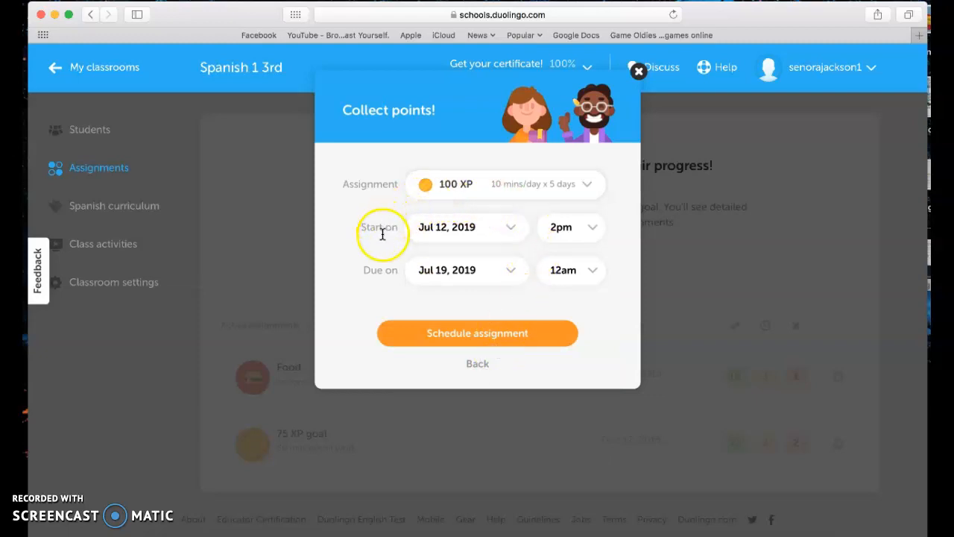
click(513, 228)
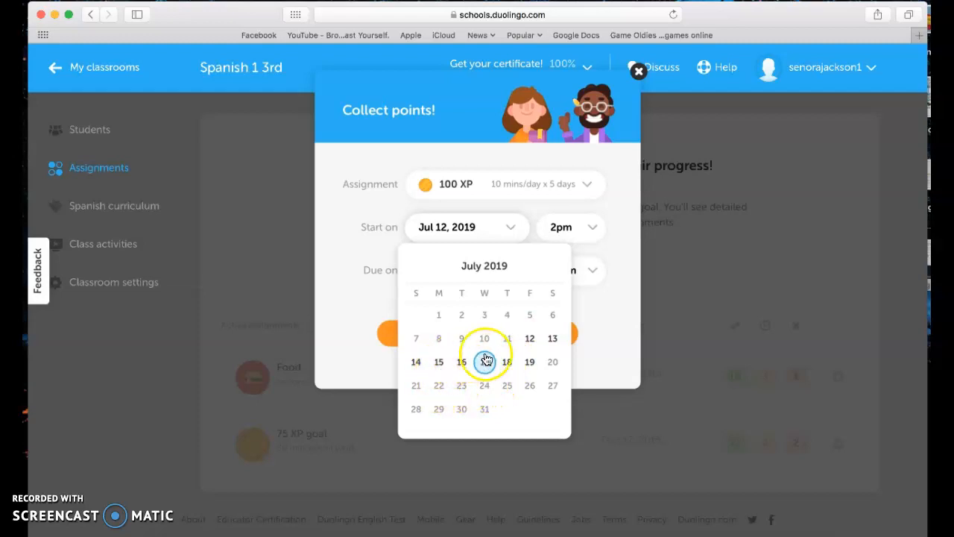
click(530, 362)
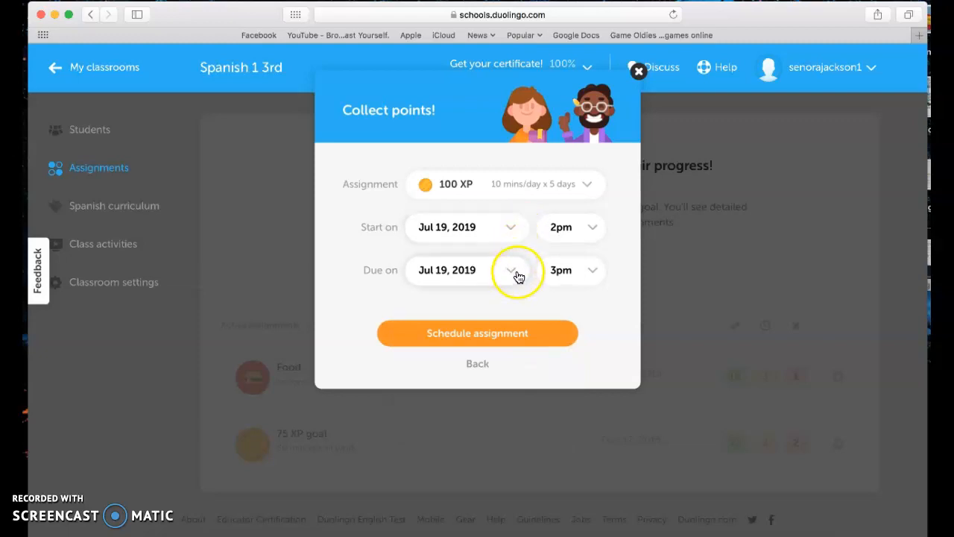
Set the start date back to July 12 and the due date to July 24
click(515, 231)
click(530, 337)
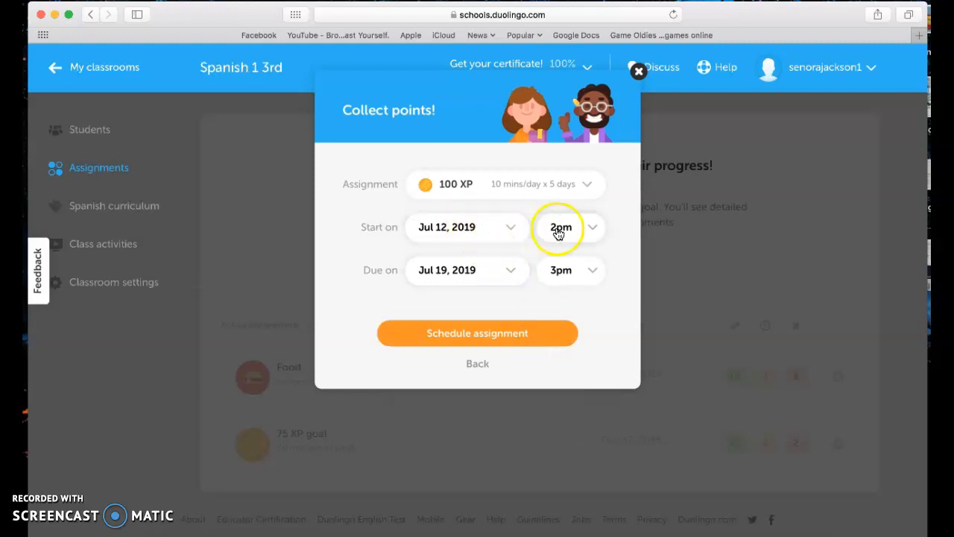
click(515, 274)
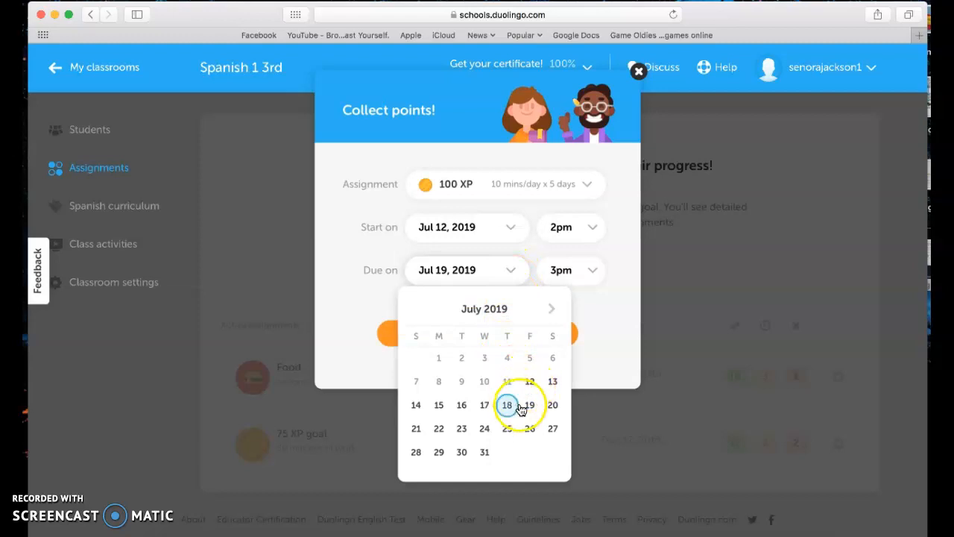
click(484, 431)
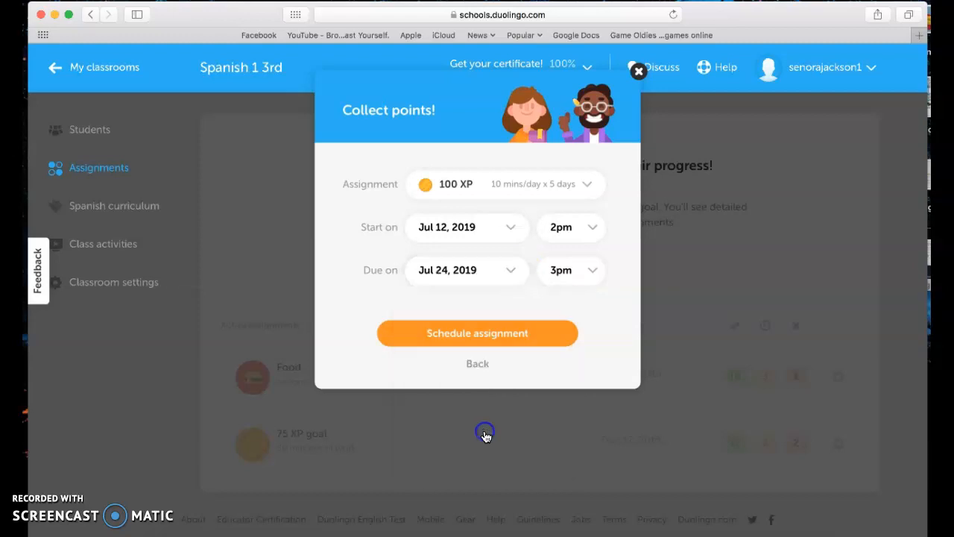
Set the due time to 11am and schedule the 100 XP assignment
click(588, 272)
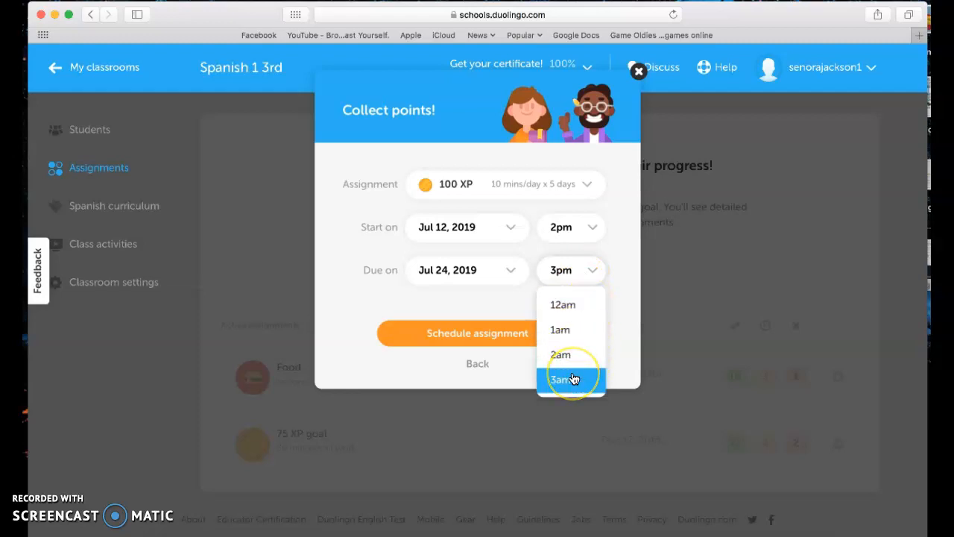
scroll(573, 380, down, 9)
scroll(573, 379, down, 9)
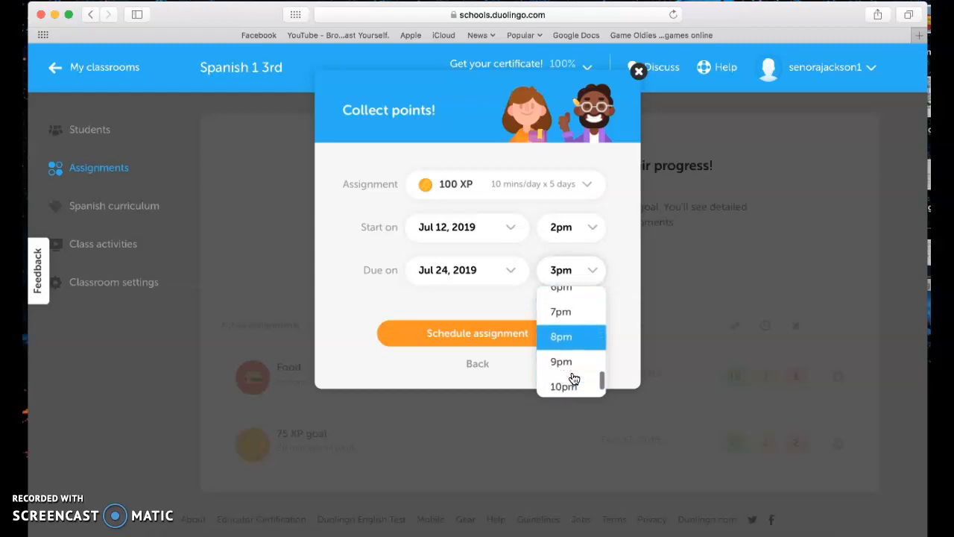
scroll(573, 379, down, 2)
scroll(573, 380, up, 3)
scroll(573, 379, up, 8)
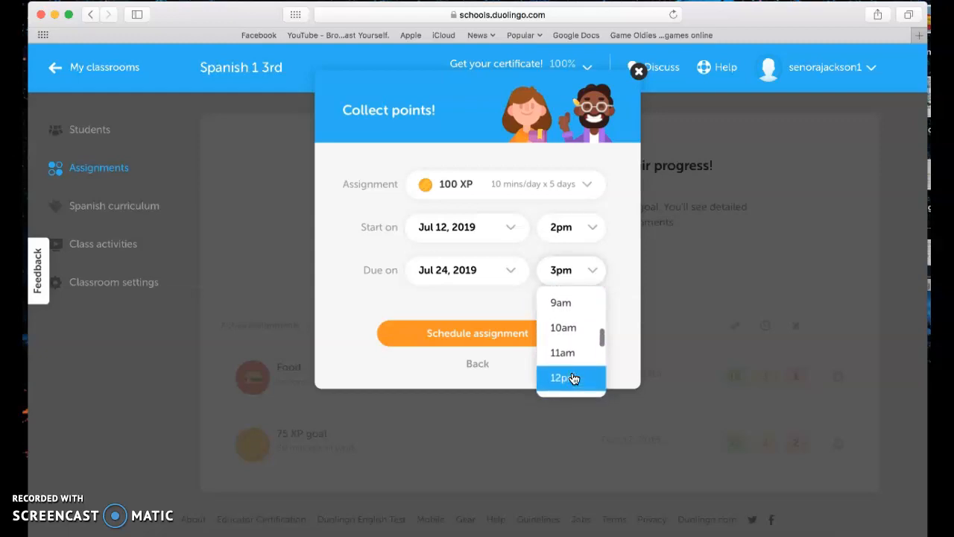
click(571, 350)
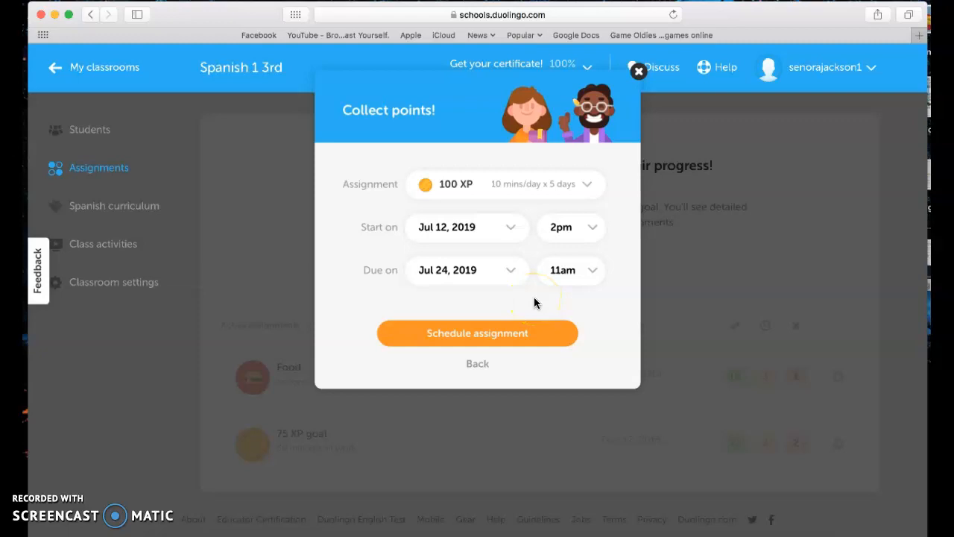
click(513, 336)
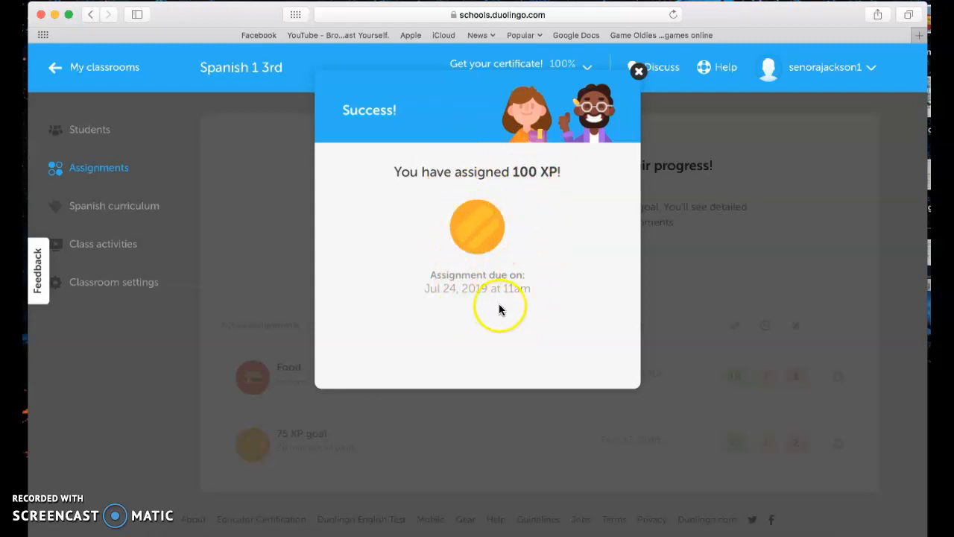
Dismiss the success message and view the 100 XP goal assignment's details
click(644, 87)
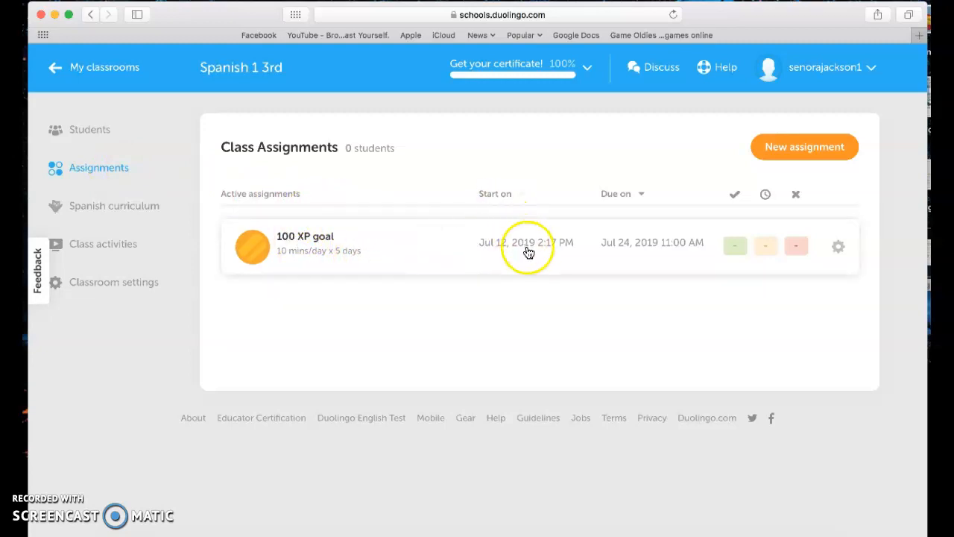
click(457, 255)
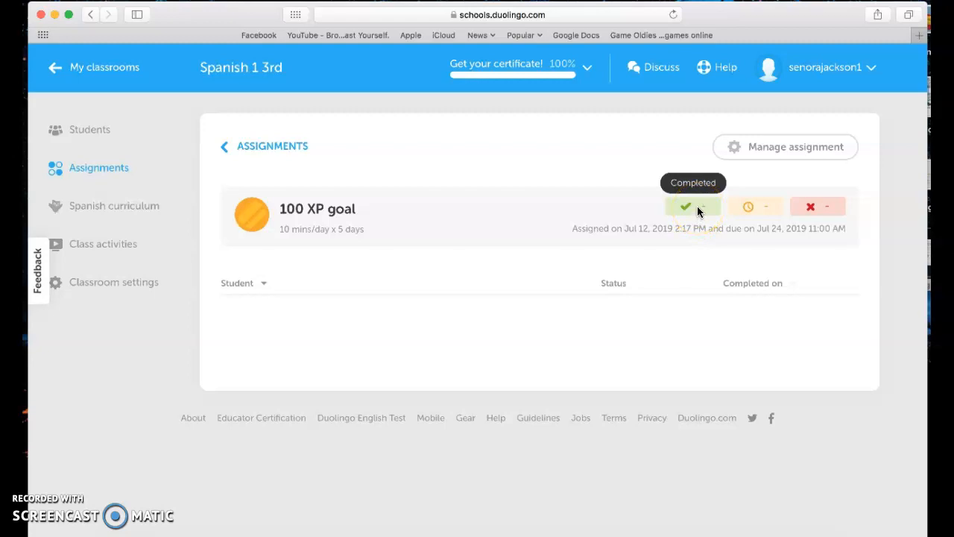
Check the Completed and Late status buttons, then return to the My classrooms overview
click(758, 209)
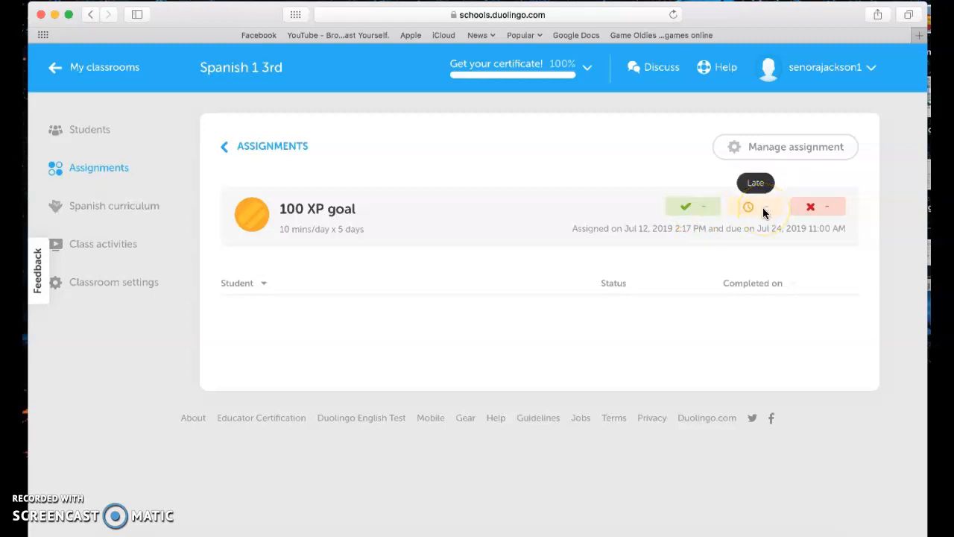
click(755, 208)
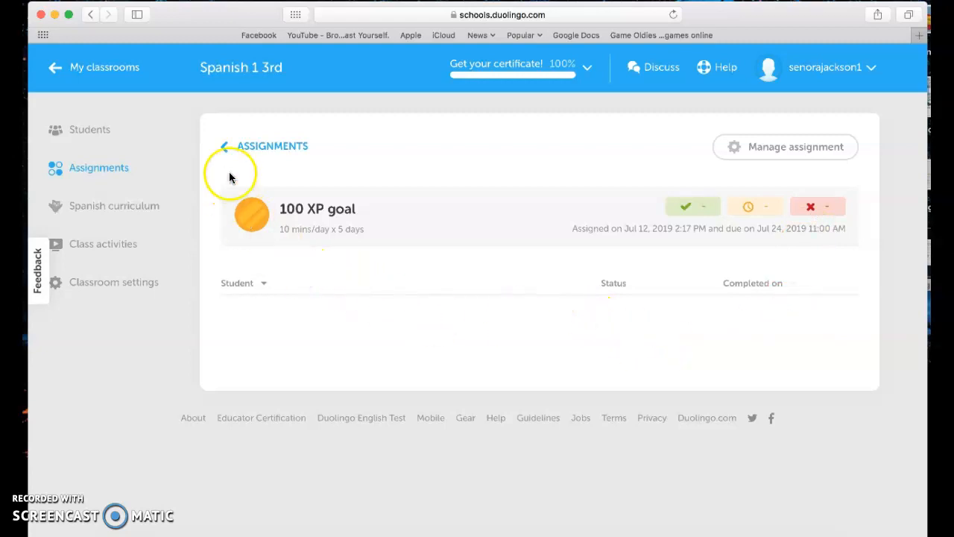
click(53, 71)
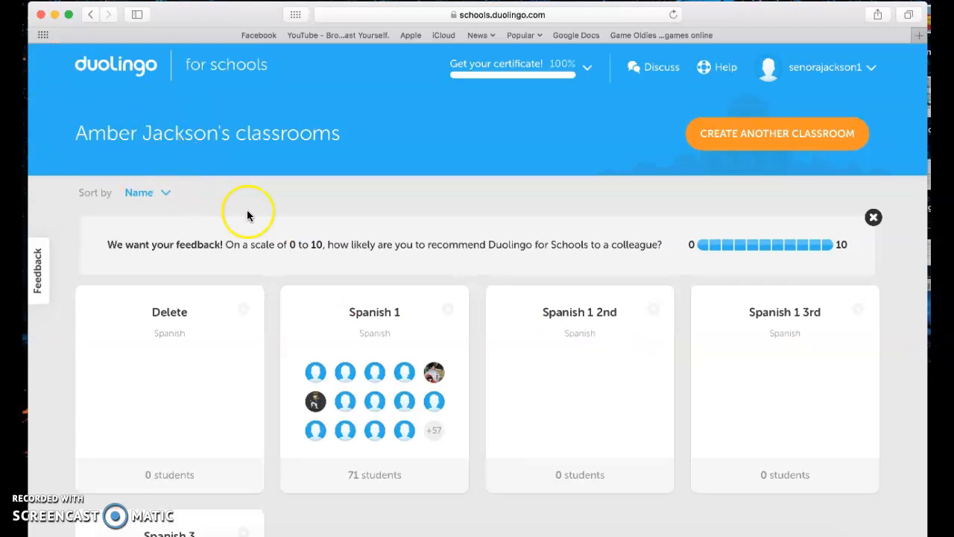
click(367, 319)
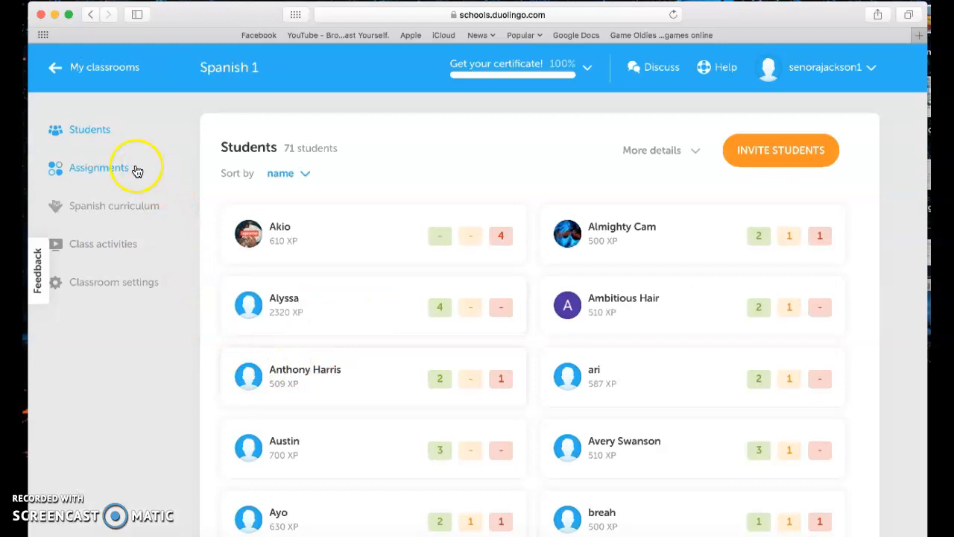
click(117, 171)
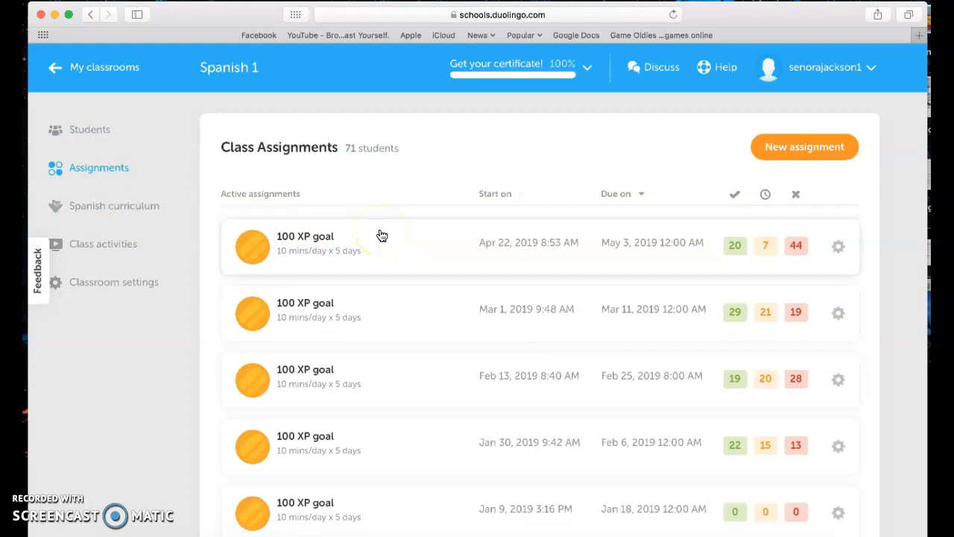
click(408, 246)
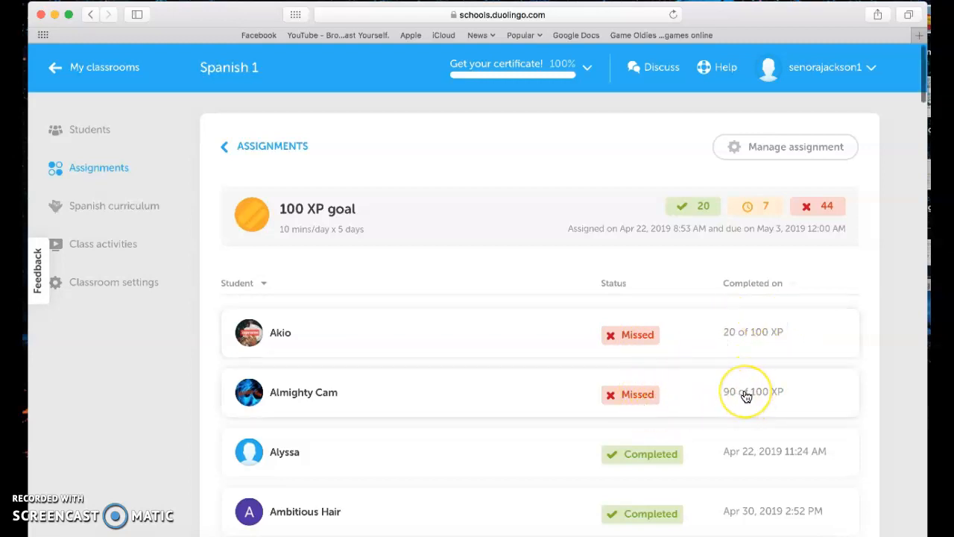
scroll(745, 395, down, 5)
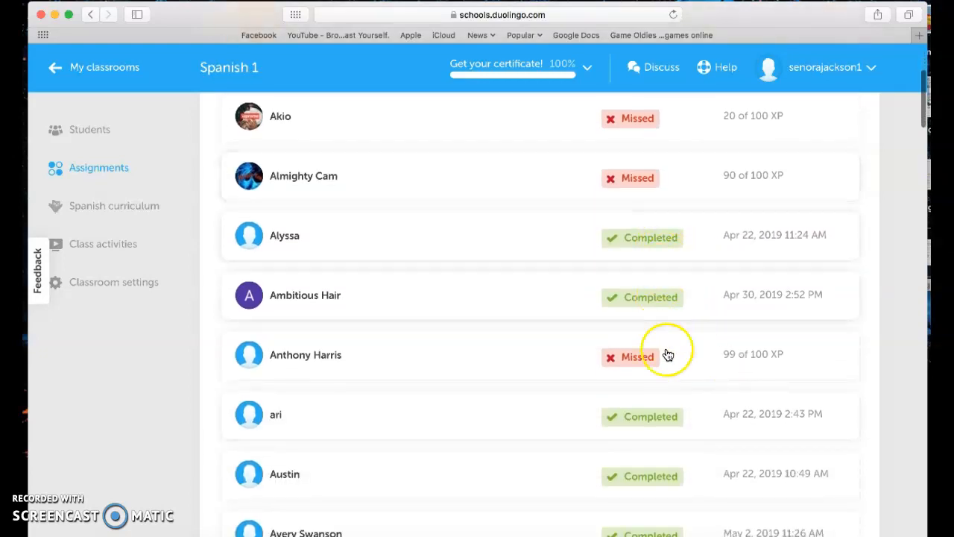
scroll(664, 452, down, 10)
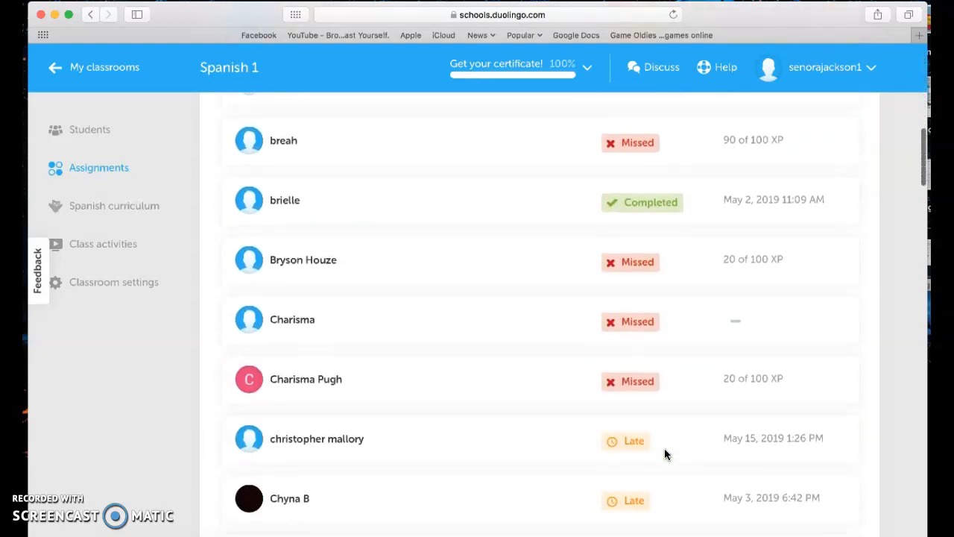
scroll(664, 448, down, 2)
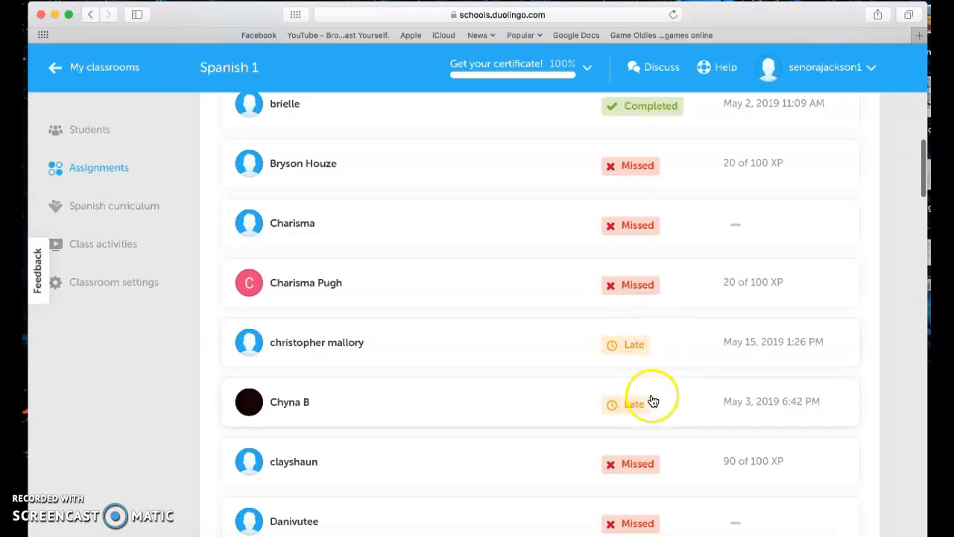
scroll(652, 401, down, 4)
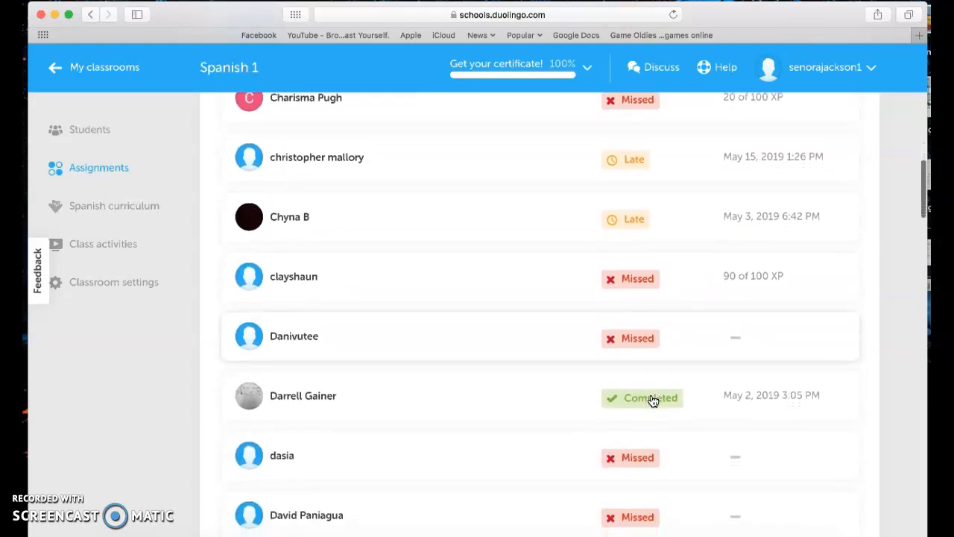
scroll(649, 398, up, 15)
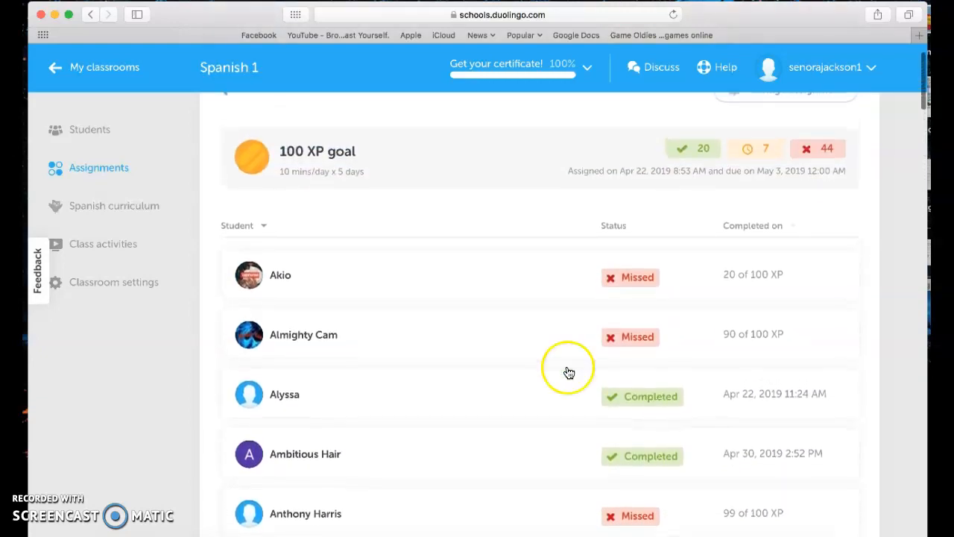
click(57, 70)
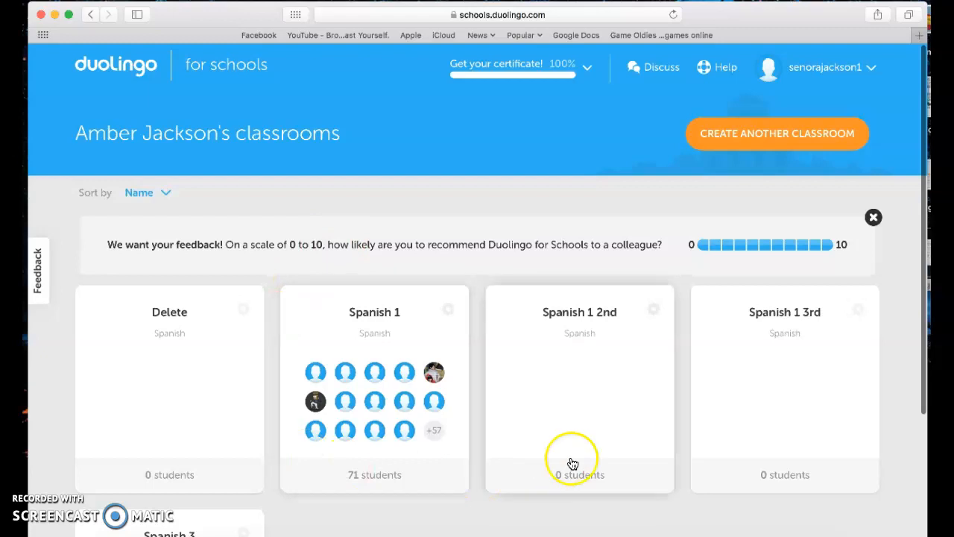
scroll(596, 373, down, 2)
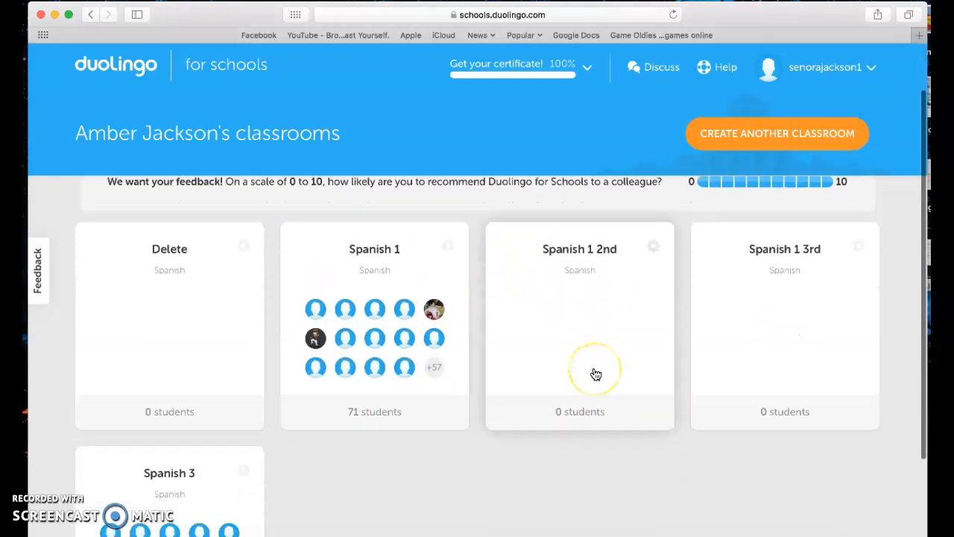
scroll(595, 374, up, 1)
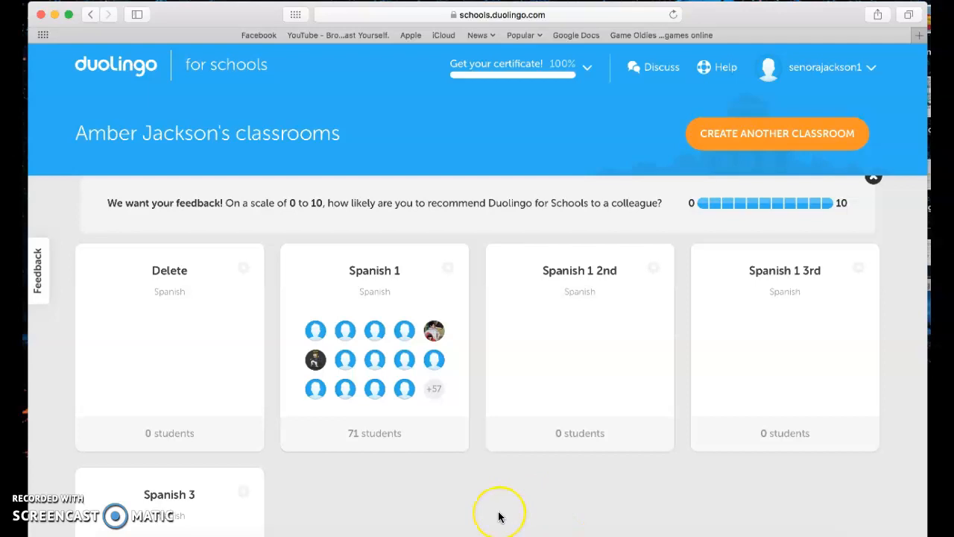
scroll(500, 516, down, 5)
scroll(499, 516, up, 5)
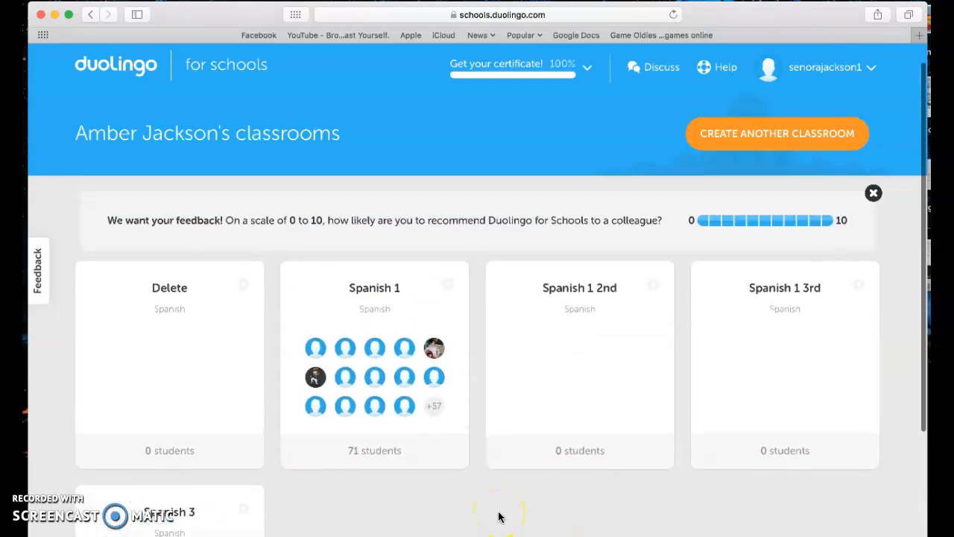
scroll(500, 516, down, 5)
scroll(499, 516, up, 5)
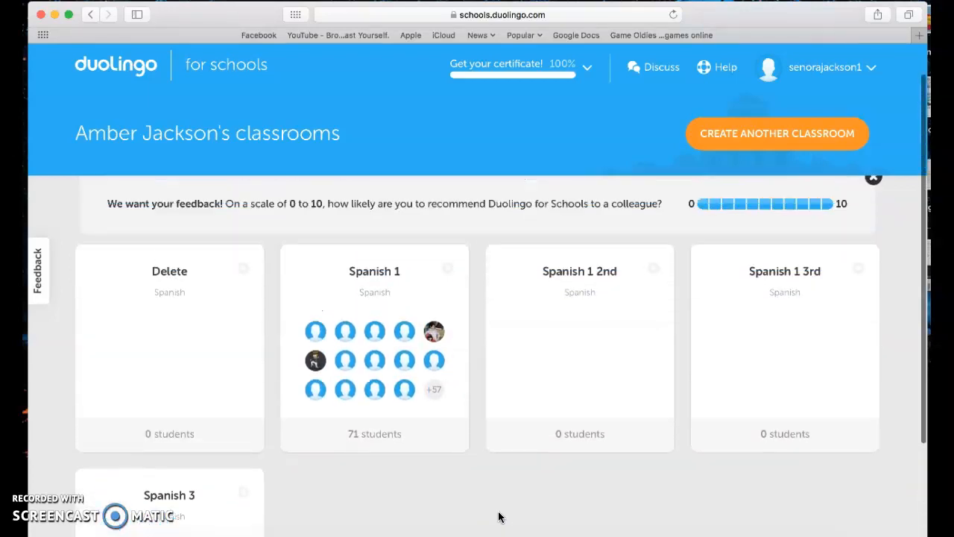